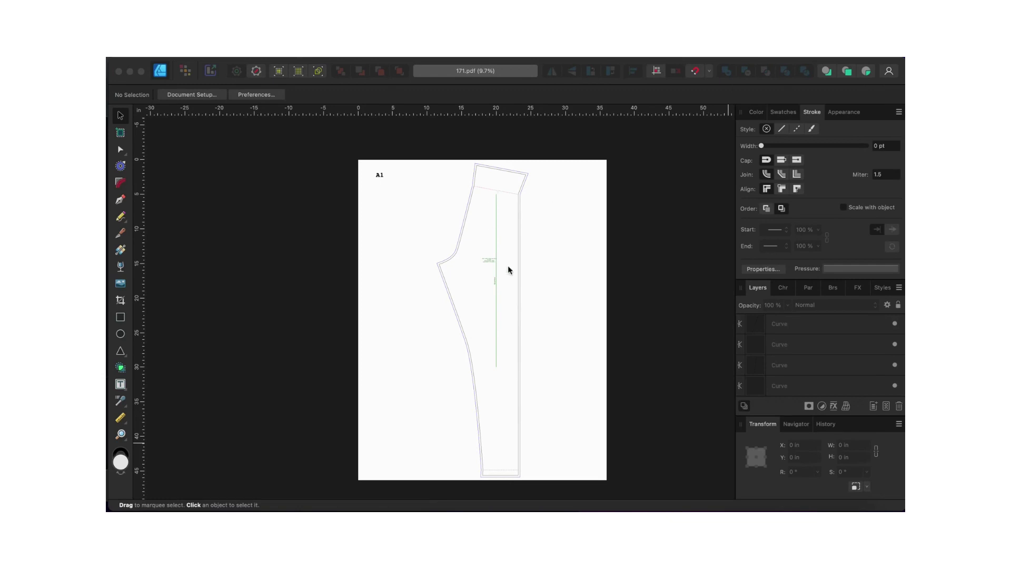
# Examine the leggings back pattern piece, its label, grainline and existing seam allowance outline from waistband to inseam
pyautogui.click(549, 202)
pyautogui.scroll(3, 501, 256)
pyautogui.scroll(-3, 502, 256)
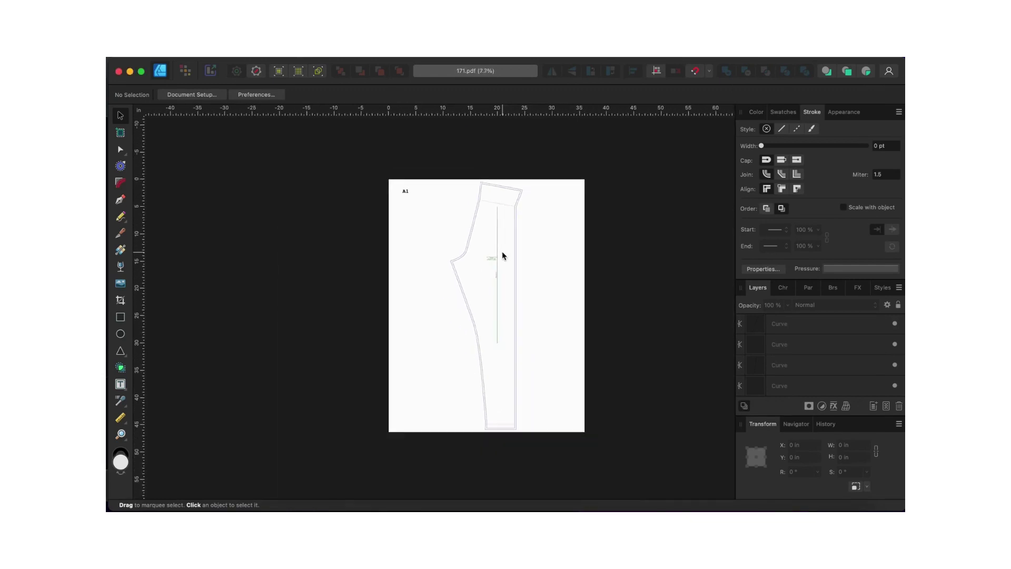
pyautogui.scroll(5, 502, 256)
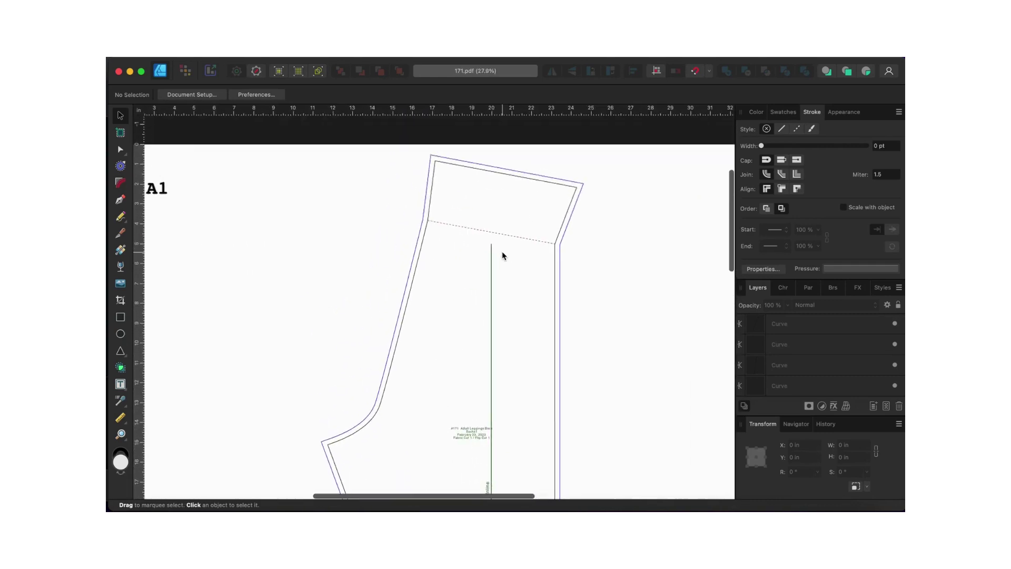
pyautogui.scroll(-8, 502, 256)
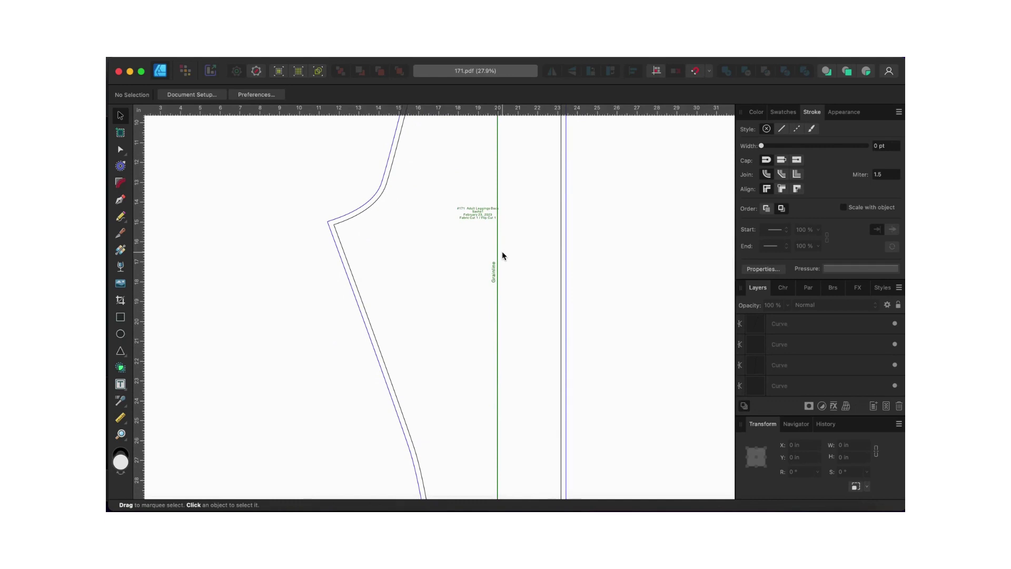
pyautogui.scroll(1, 501, 256)
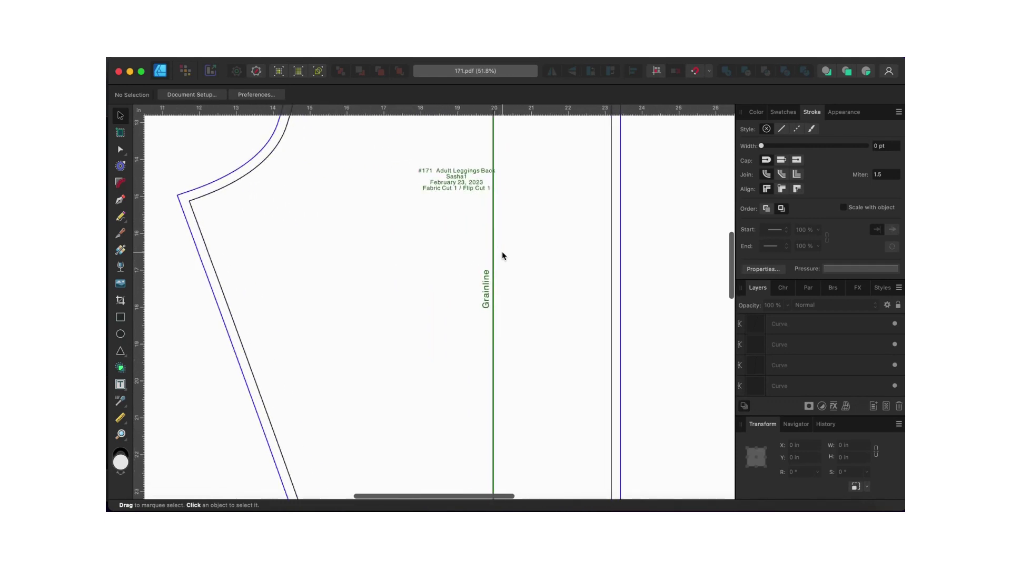
pyautogui.scroll(9, 502, 255)
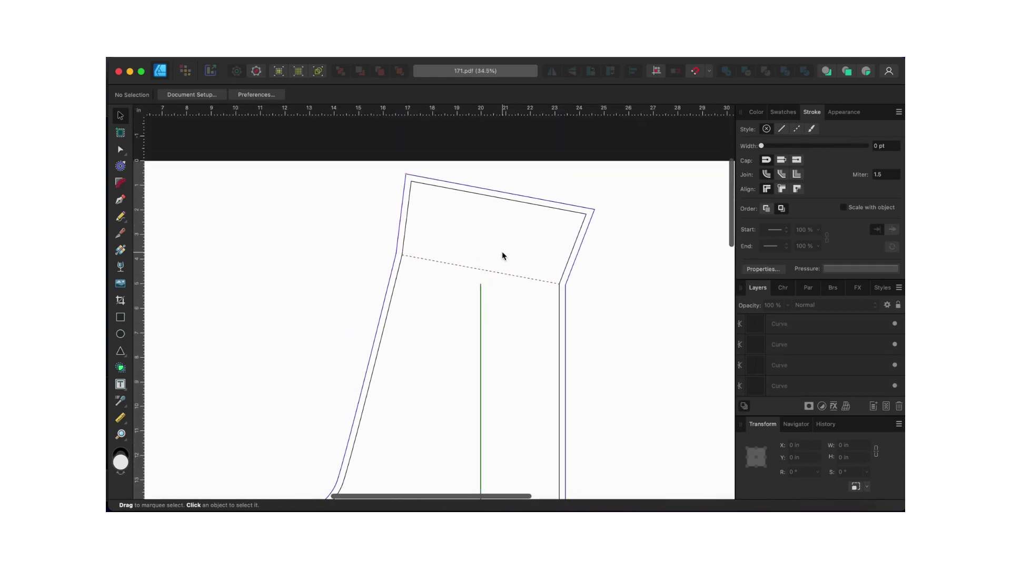
pyautogui.scroll(2, 486, 225)
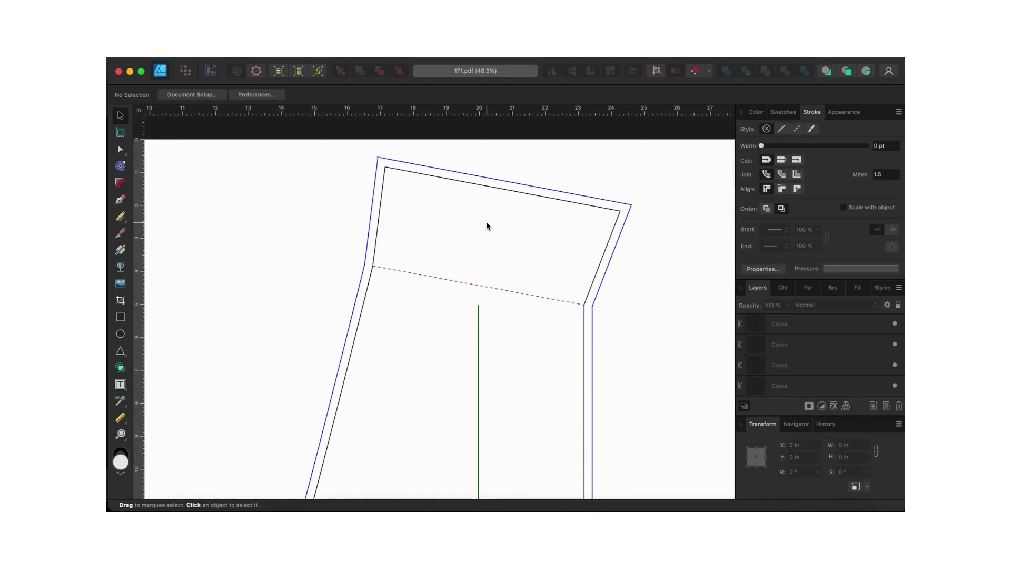
pyautogui.scroll(2, 486, 226)
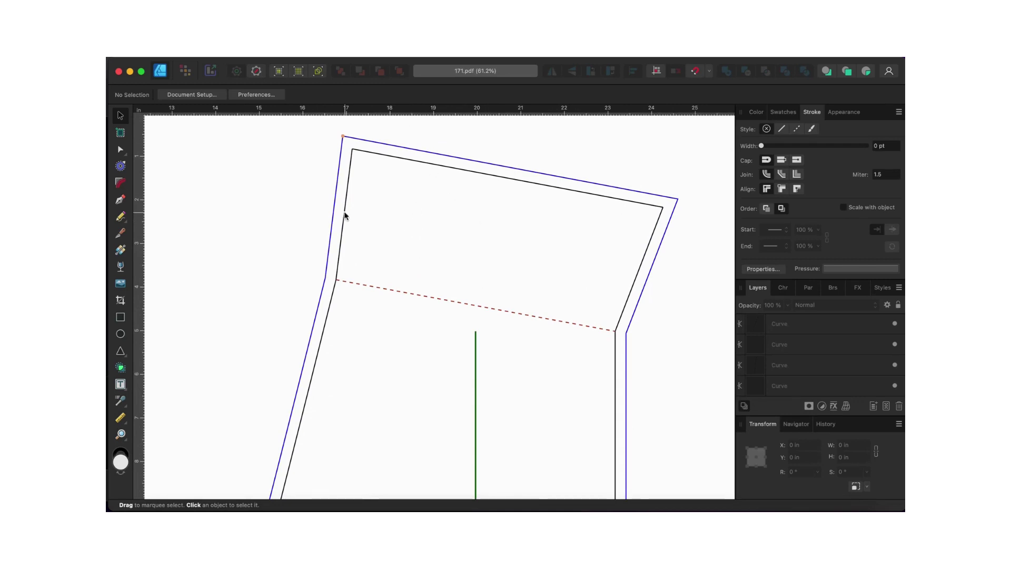
# Delete the blue seam allowance outline around the leggings back pattern piece
pyautogui.hscroll(-3, 345, 217)
pyautogui.scroll(1, 346, 216)
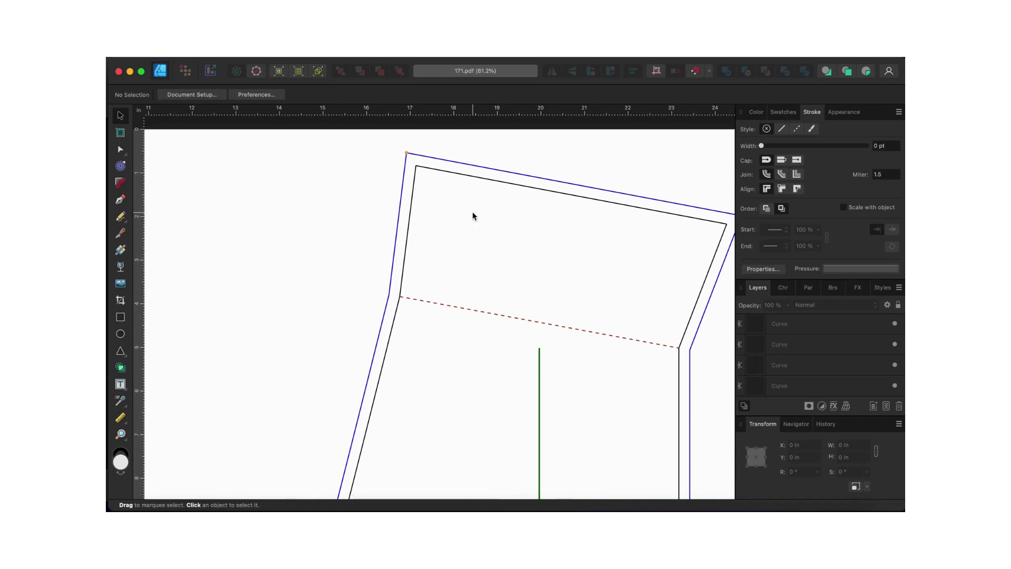
pyautogui.scroll(1, 473, 216)
pyautogui.scroll(5, 473, 216)
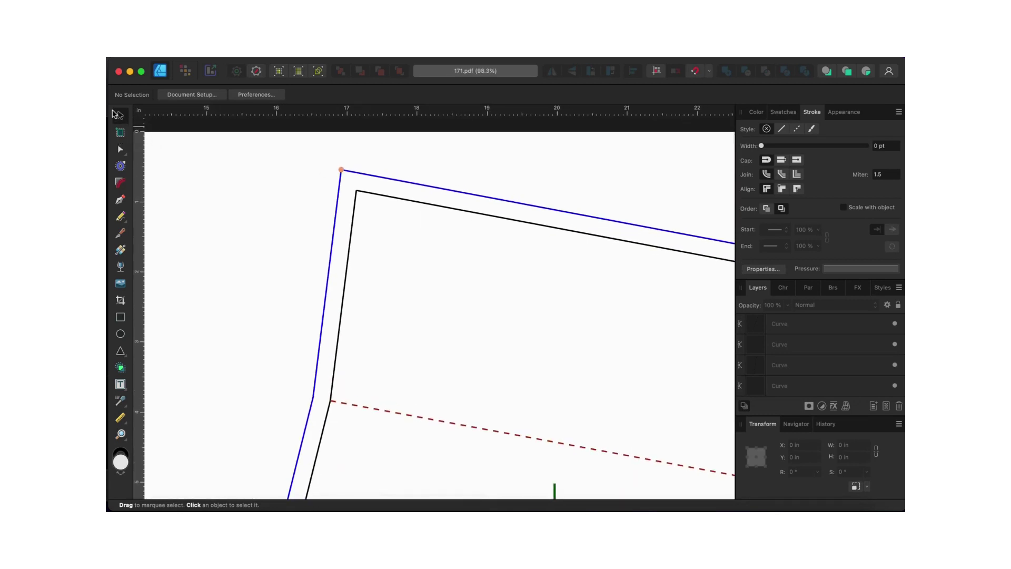
pyautogui.click(389, 180)
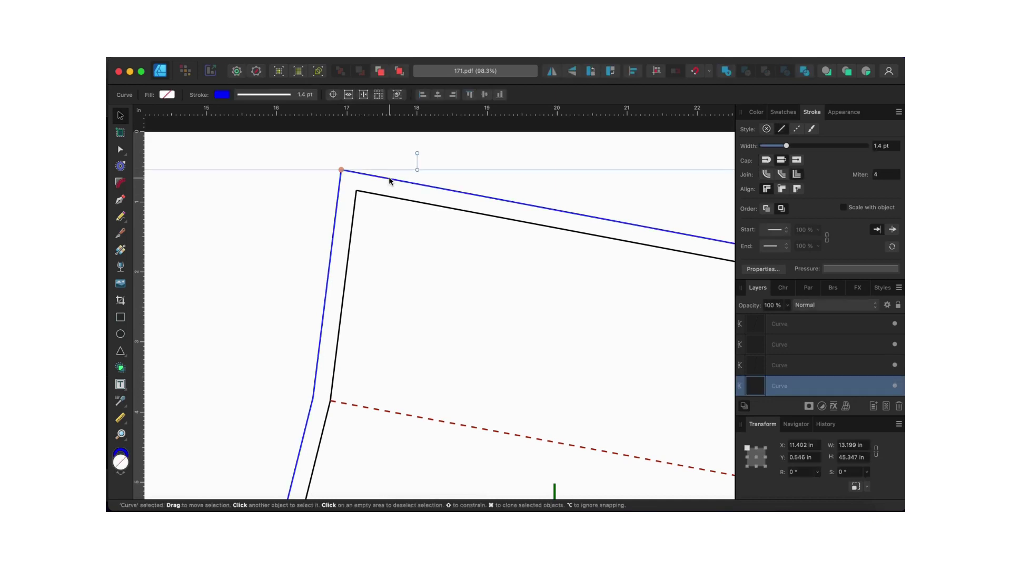
pyautogui.press('super+z')
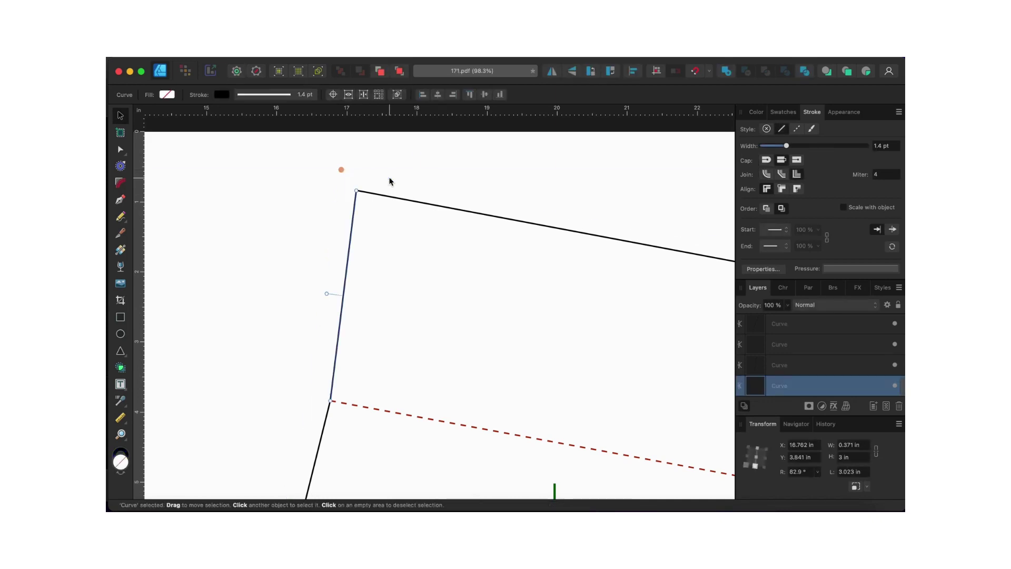
# Inspect the individual segments of the black pattern outline, including the crotch curve, inseam, side seam and waistband edges
pyautogui.scroll(-5, 495, 260)
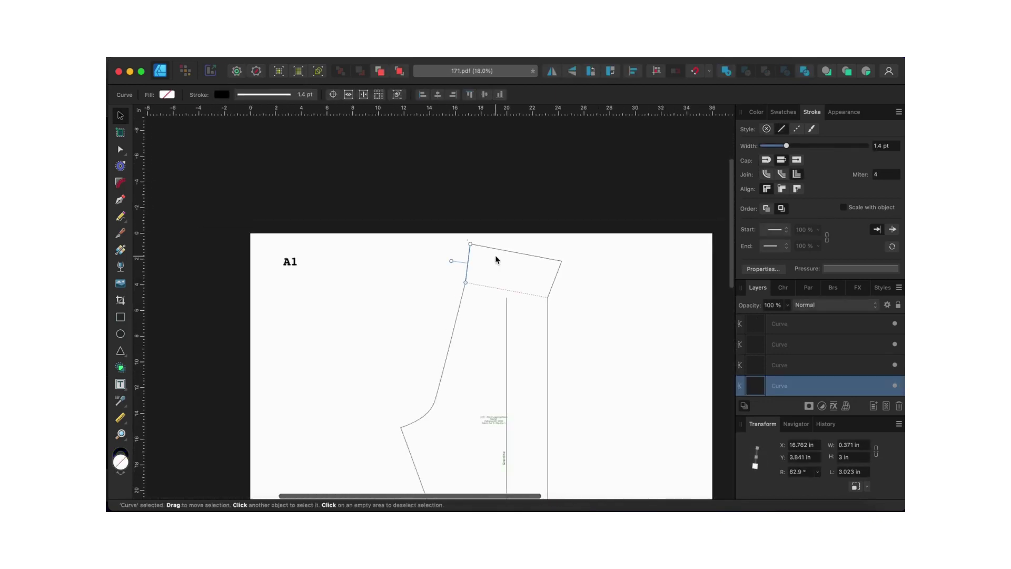
pyautogui.scroll(-2, 496, 256)
pyautogui.click(577, 266)
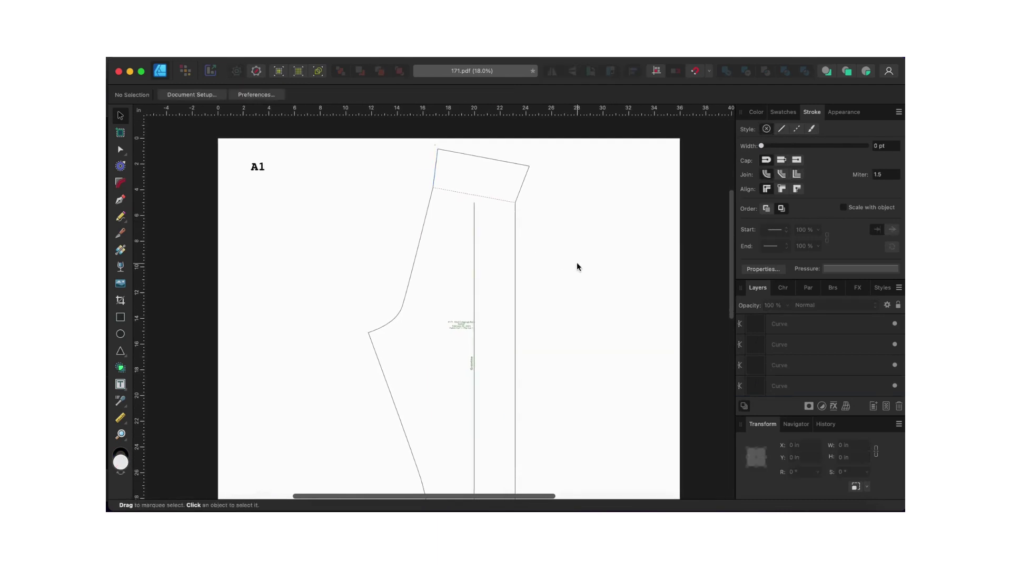
pyautogui.click(414, 256)
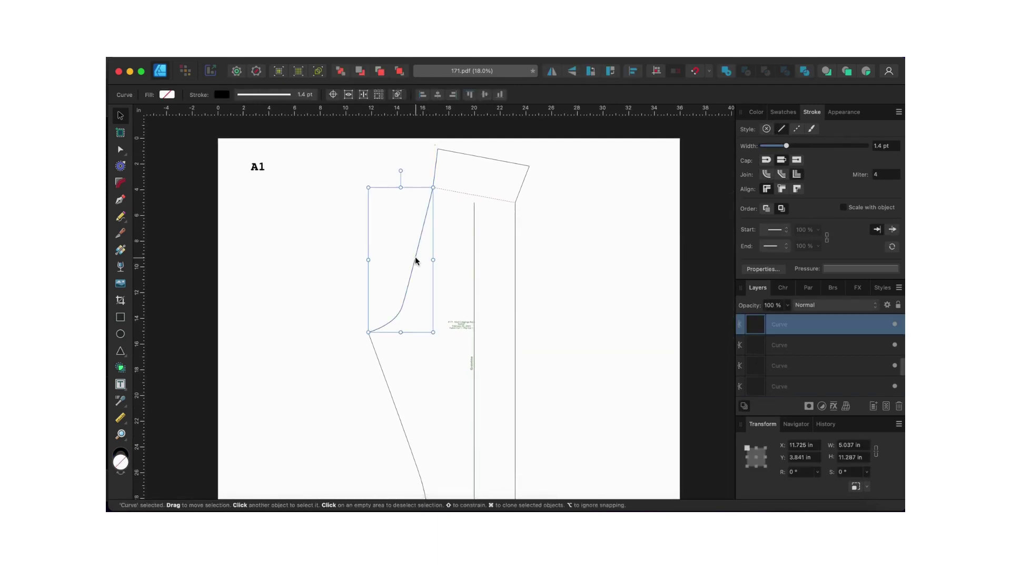
pyautogui.click(515, 275)
pyautogui.click(387, 323)
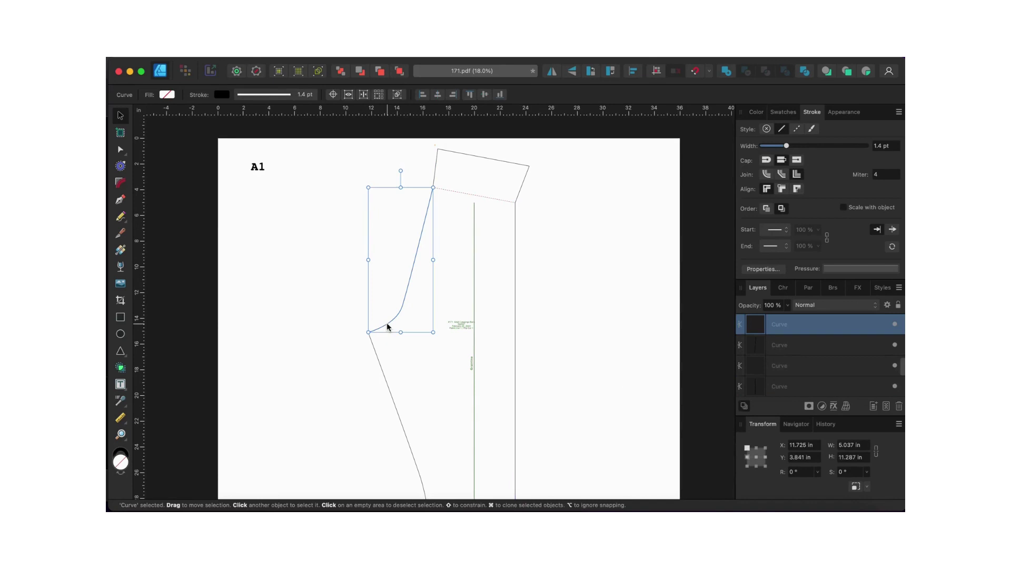
pyautogui.click(373, 352)
pyautogui.click(515, 227)
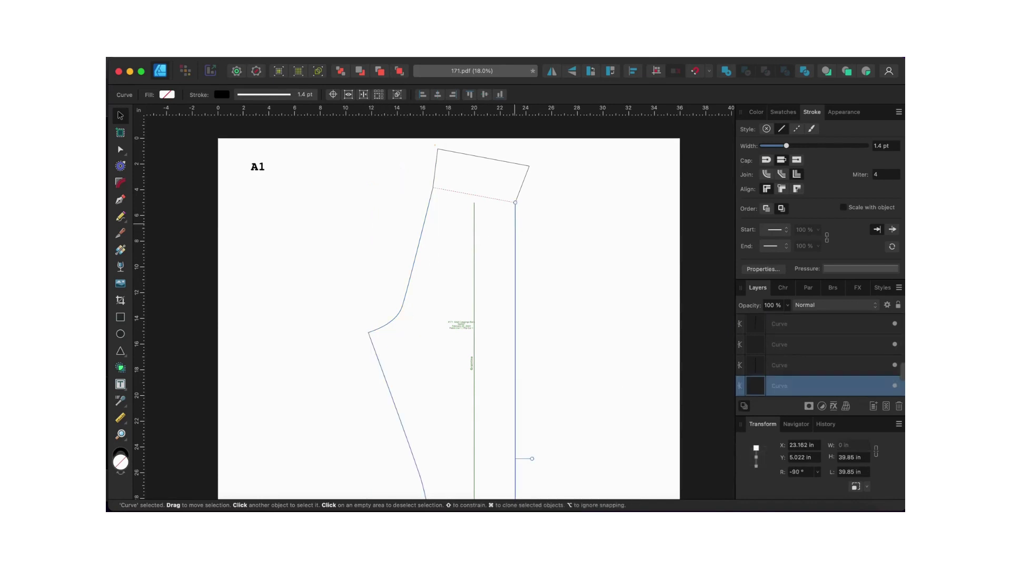
pyautogui.click(499, 160)
pyautogui.click(434, 169)
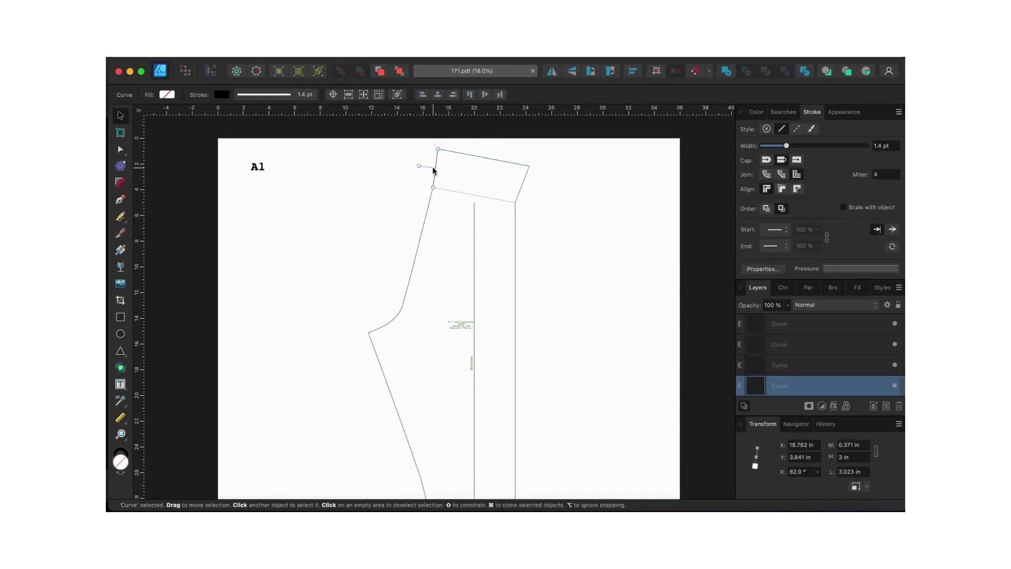
pyautogui.click(394, 205)
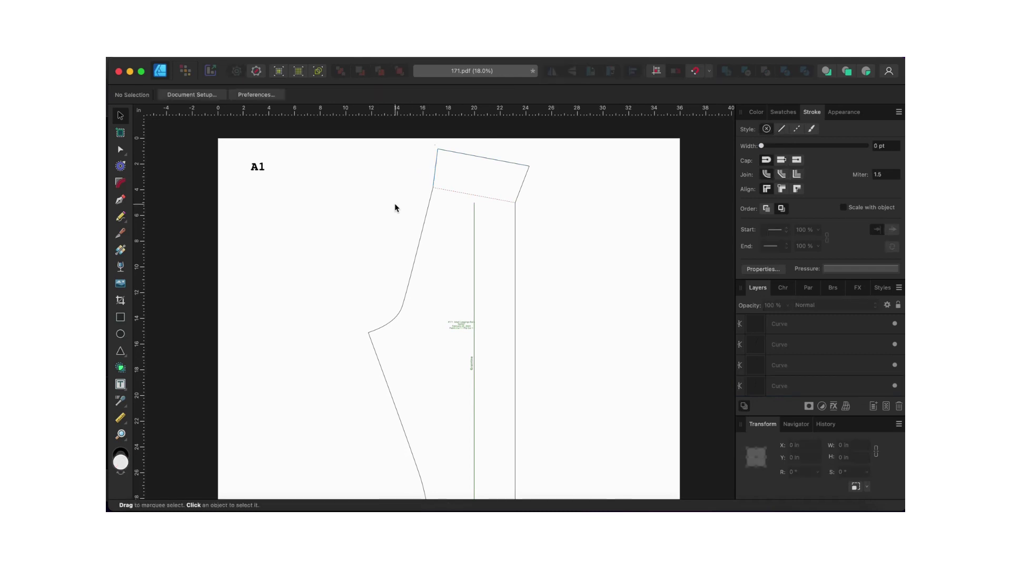
# Try to offset all the pattern piece's lines and text together using the Contour tool with a 0.25 in radius
pyautogui.scroll(-3, 395, 208)
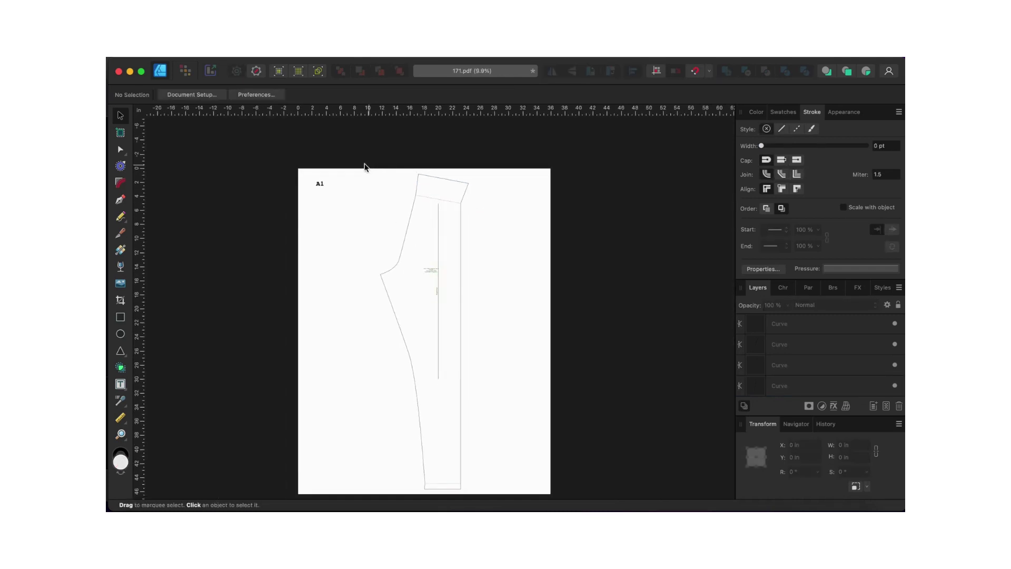
pyautogui.moveTo(354, 163); pyautogui.dragTo(530, 498)
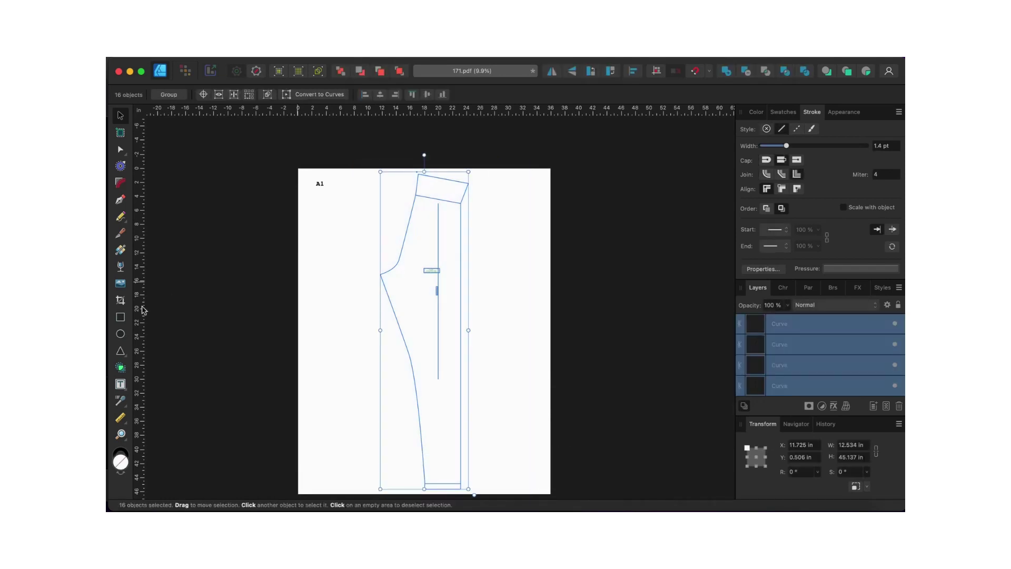
pyautogui.click(121, 166)
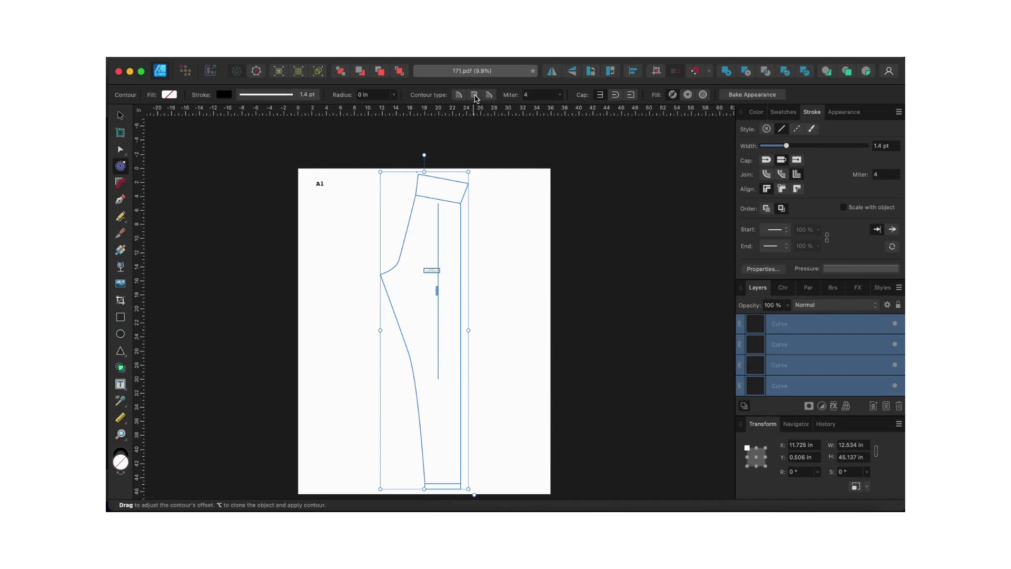
pyautogui.click(393, 96)
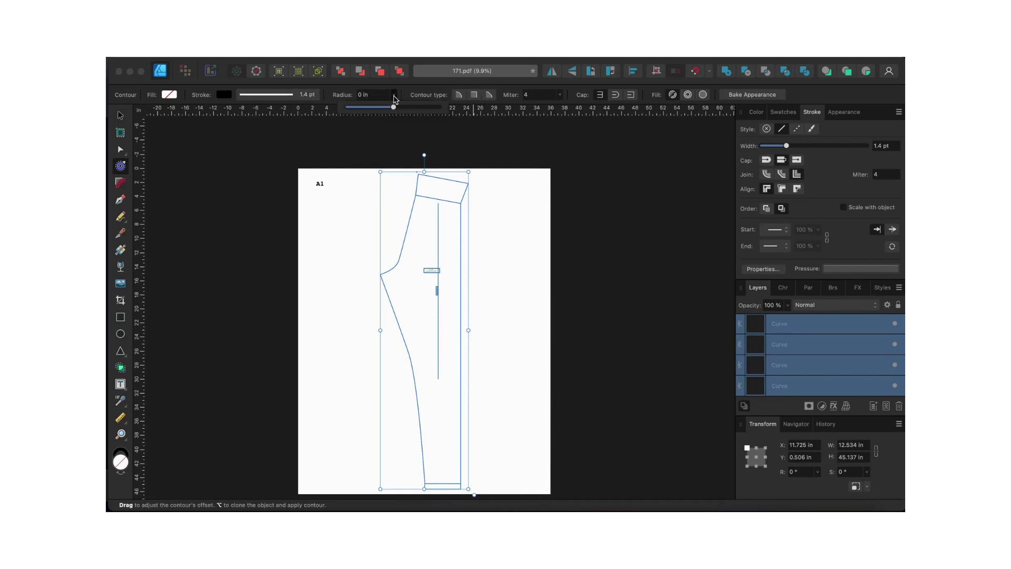
pyautogui.click(362, 96)
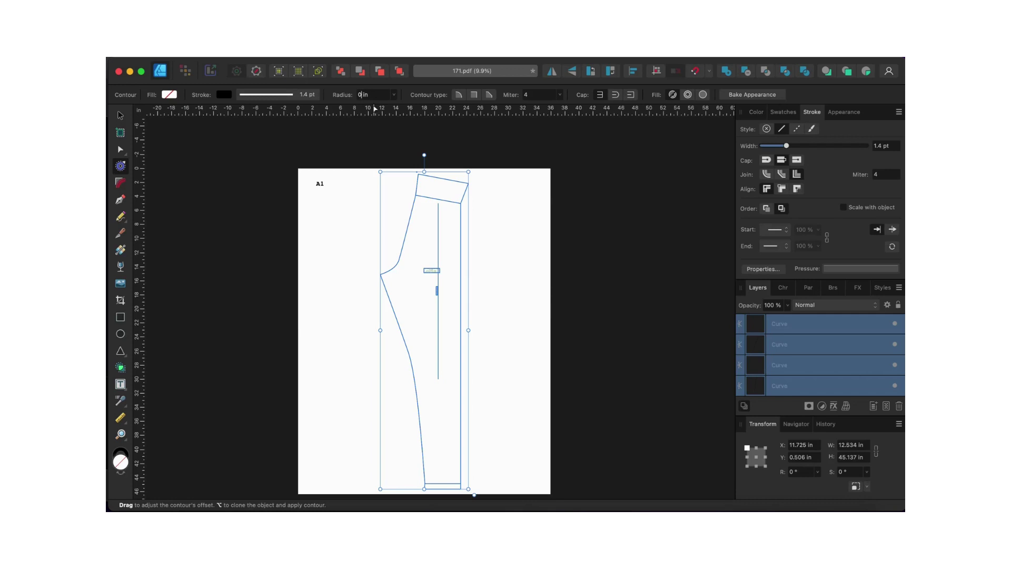
pyautogui.press('super+a')
pyautogui.write('25')
pyautogui.press('Return')
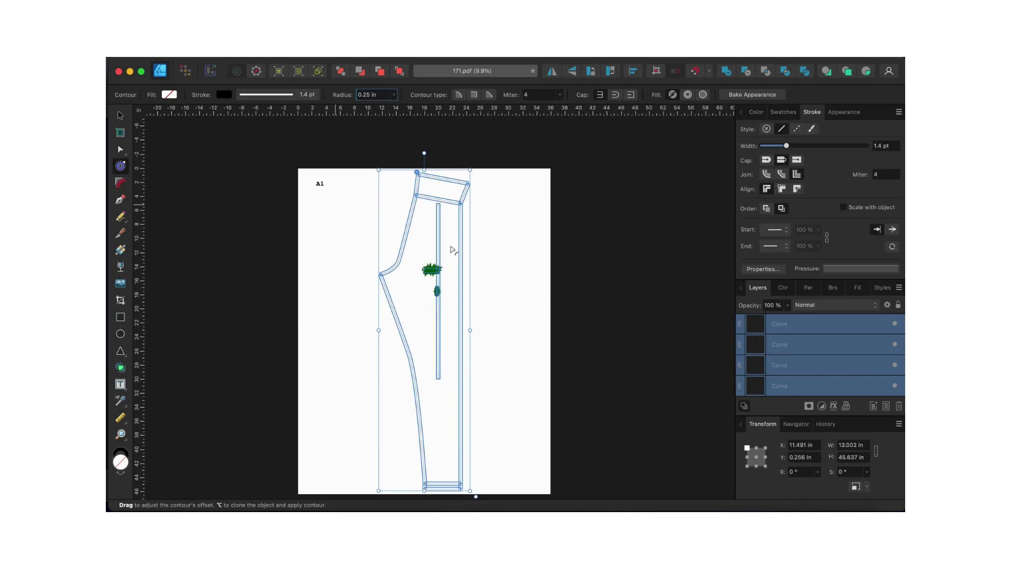
# Examine the contour result at the waistband corners, crotch curve, grainline and text labels
pyautogui.scroll(6, 487, 274)
pyautogui.scroll(3, 373, 211)
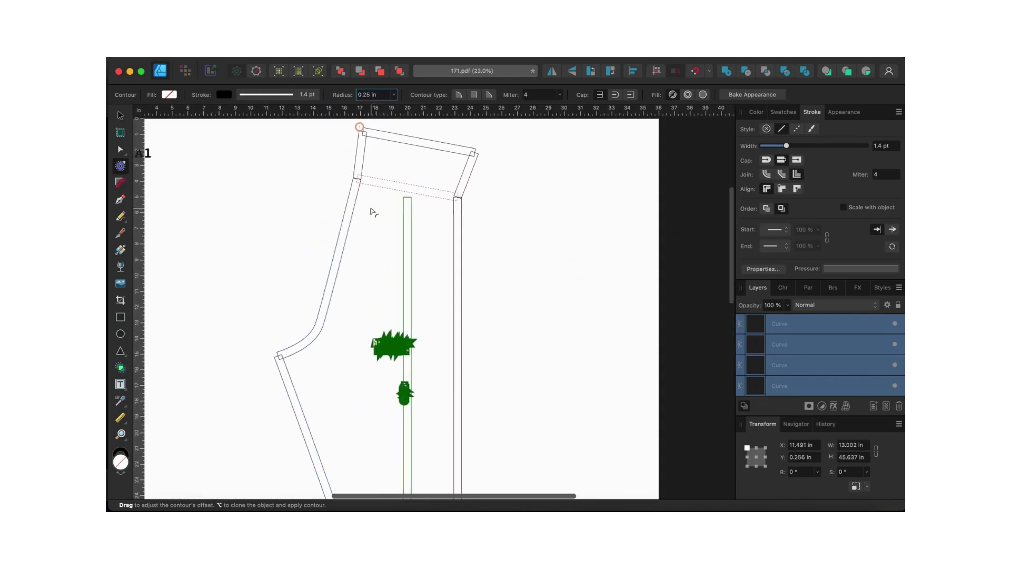
pyautogui.scroll(2, 372, 212)
pyautogui.scroll(3, 373, 210)
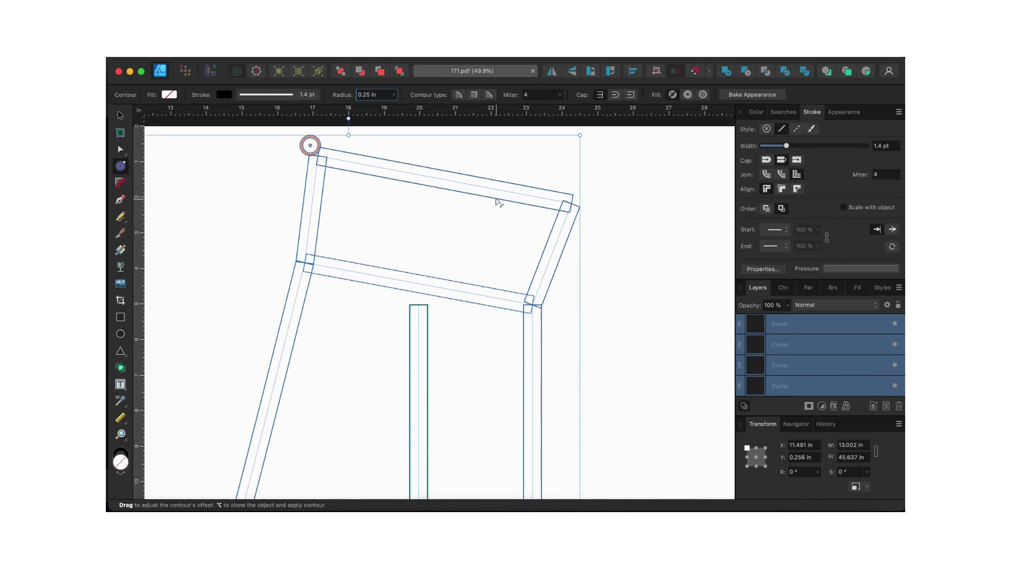
pyautogui.scroll(-10, 255, 384)
pyautogui.hscroll(-3, 256, 384)
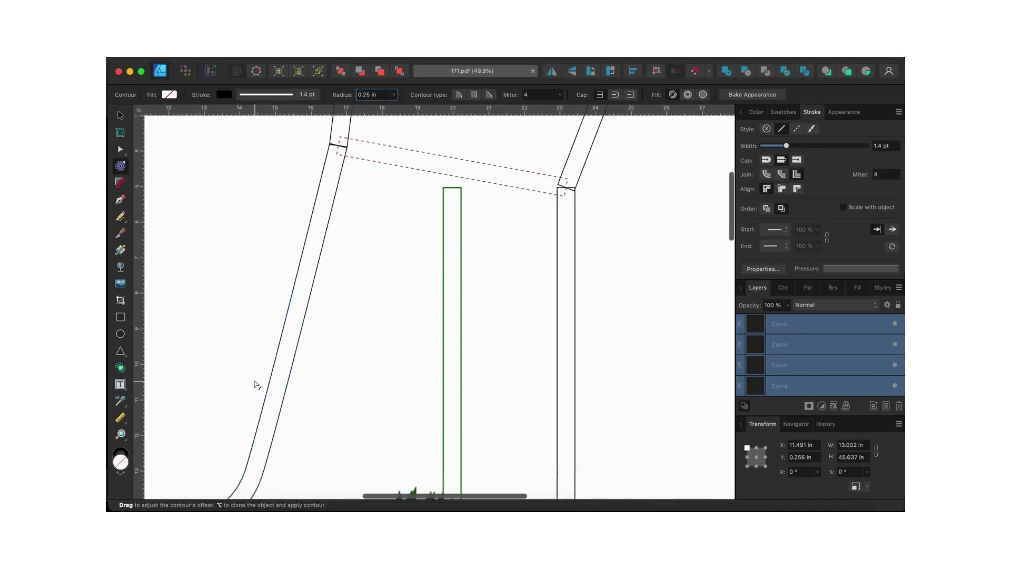
pyautogui.scroll(-9, 256, 384)
pyautogui.hscroll(-4, 256, 384)
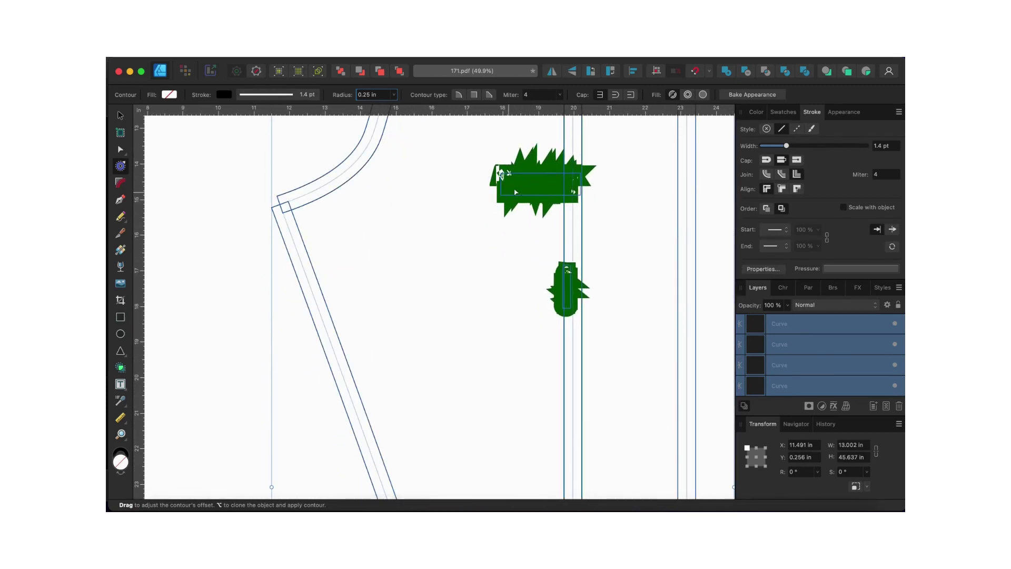
pyautogui.scroll(-10, 501, 173)
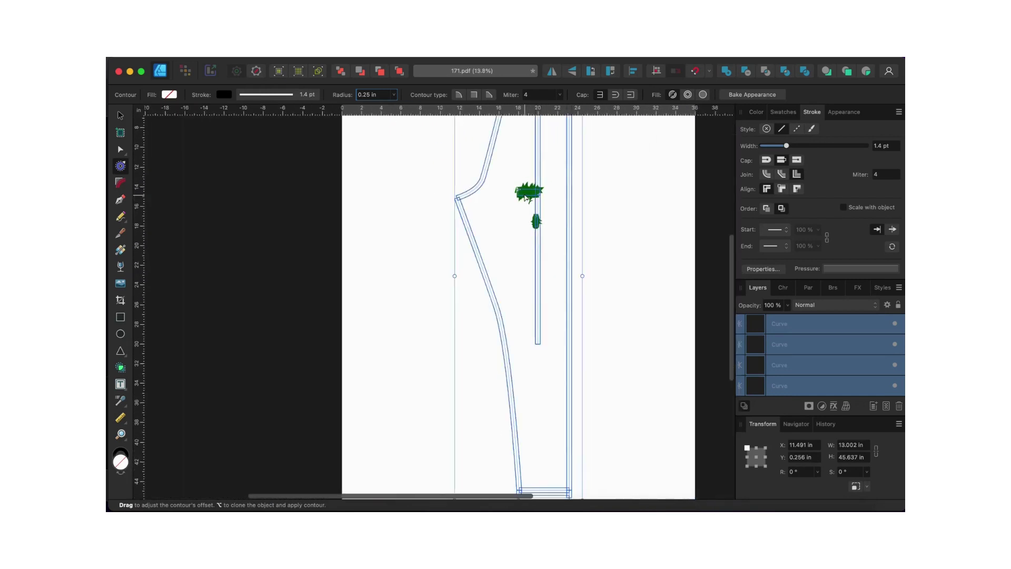
# Undo the contour on the pattern objects, clear the selection and return to the Move tool
pyautogui.press('super+z')
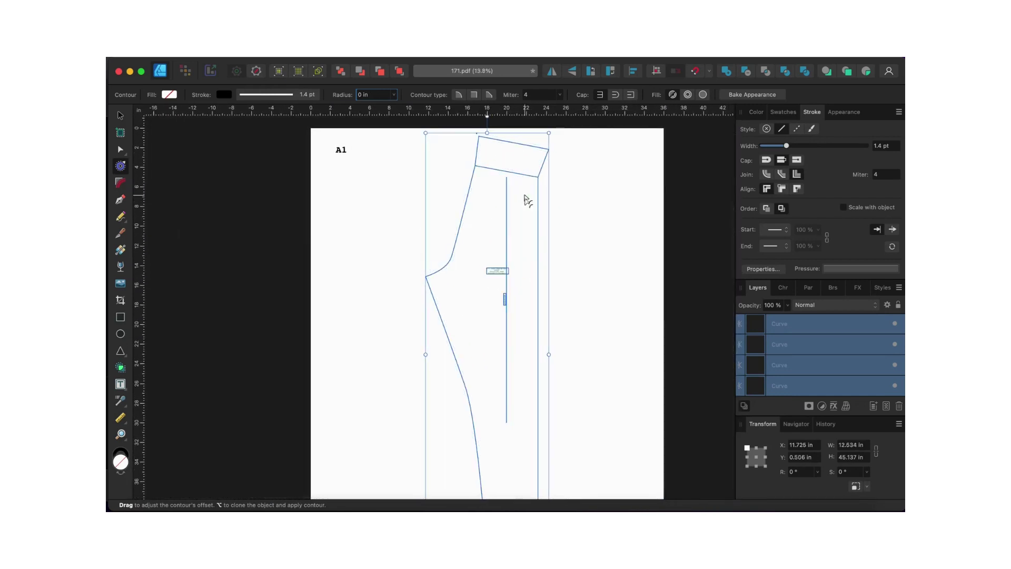
pyautogui.click(573, 212)
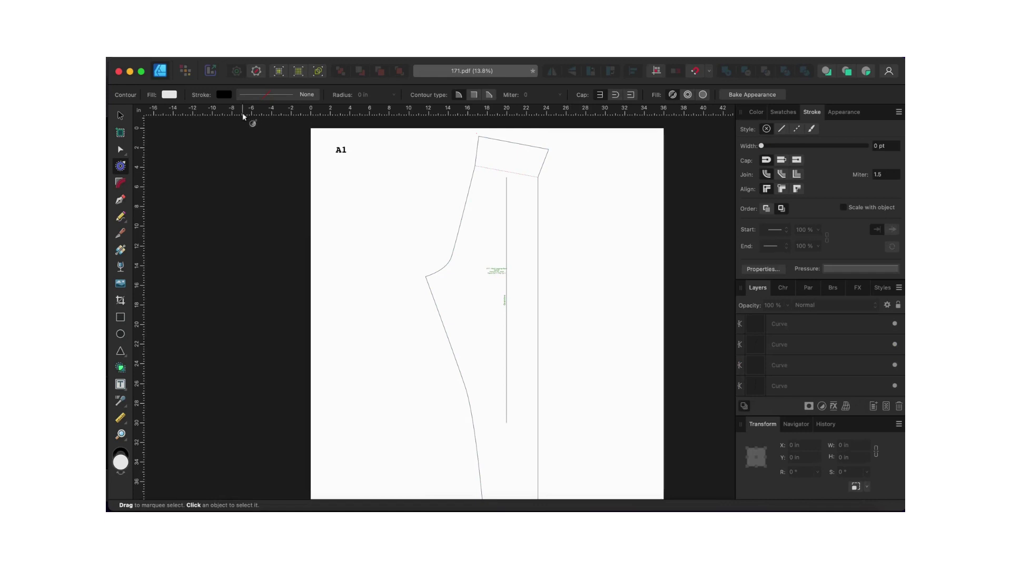
pyautogui.click(119, 116)
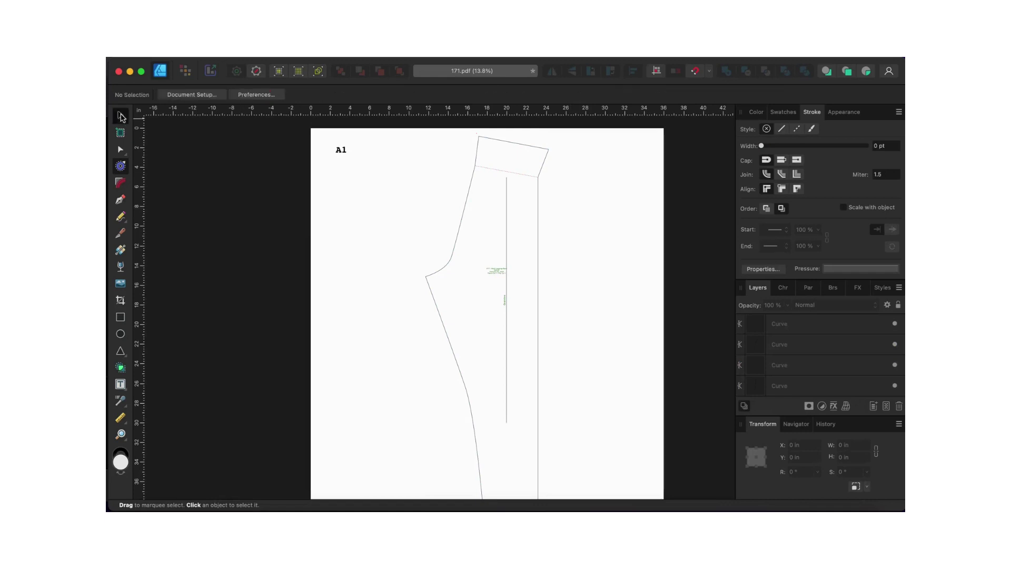
# Select the black outline segments of the leggings back together: waistband edges, side seam, crotch curve and inseam
pyautogui.click(536, 150)
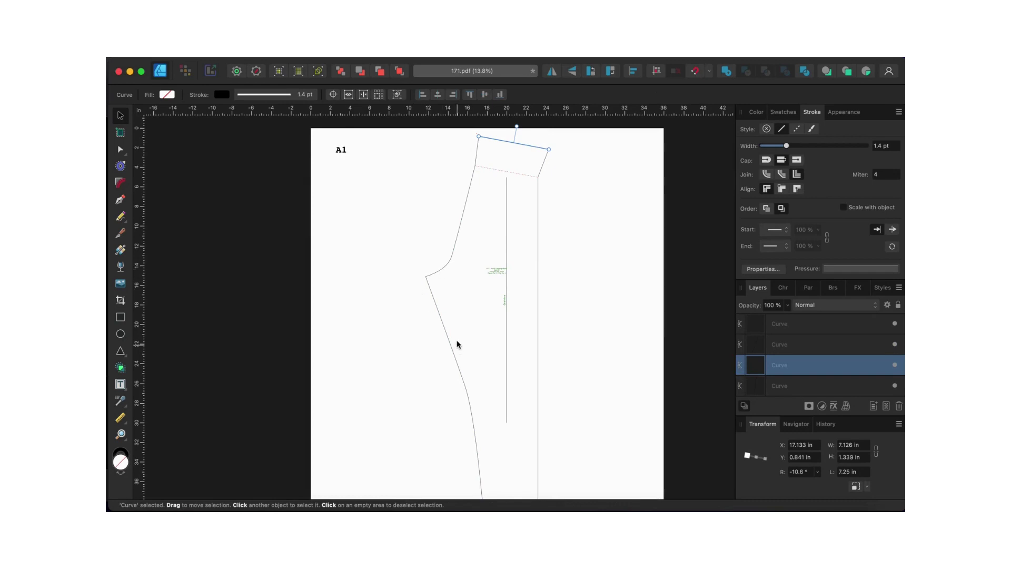
pyautogui.scroll(-5, 449, 390)
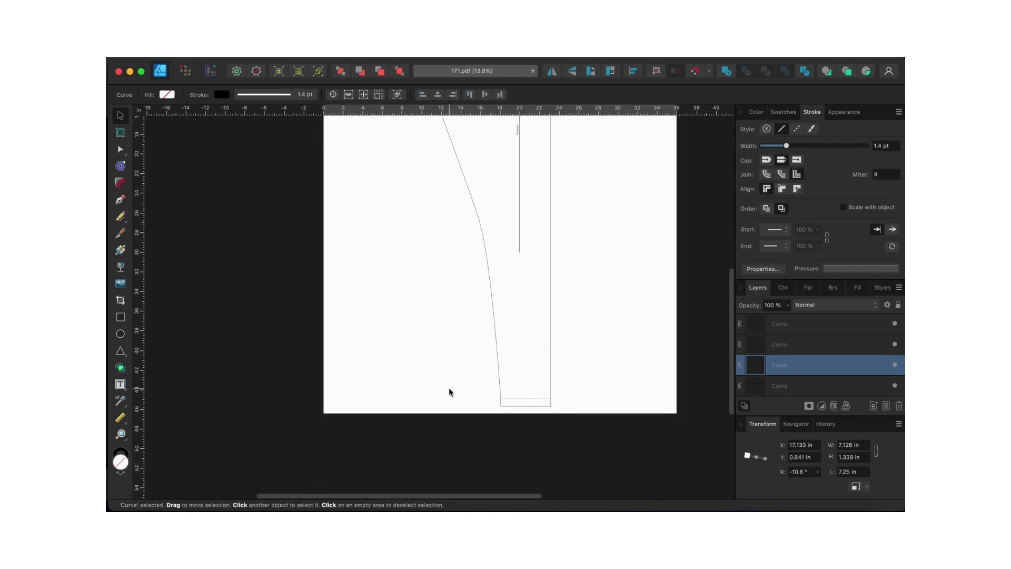
pyautogui.scroll(6, 449, 392)
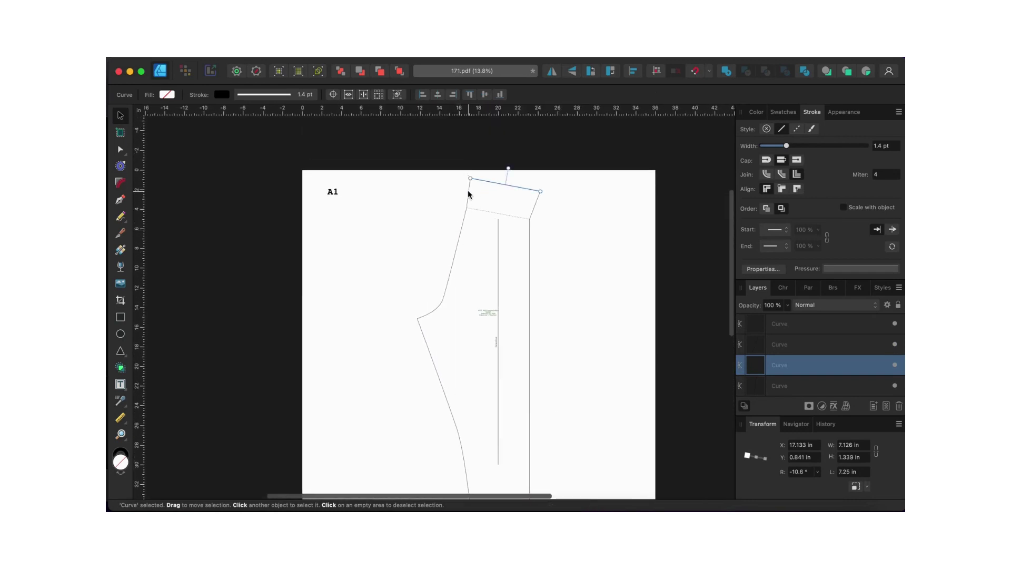
pyautogui.keyDown('shift'); pyautogui.click(468, 195); pyautogui.keyUp('shift')
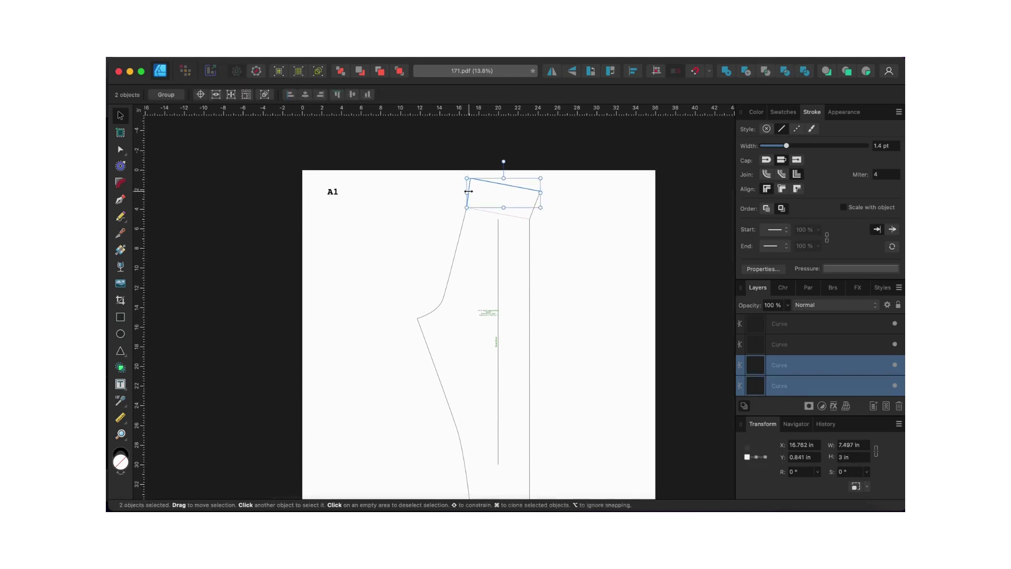
pyautogui.keyDown('shift'); pyautogui.click(530, 250); pyautogui.keyUp('shift')
pyautogui.keyDown('shift'); pyautogui.click(533, 208); pyautogui.keyUp('shift')
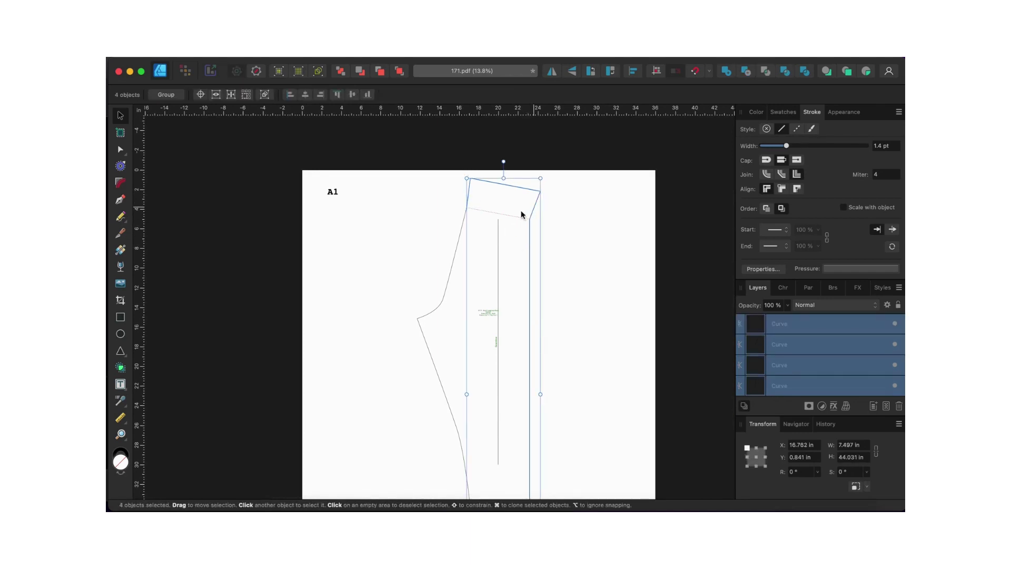
pyautogui.keyDown('shift'); pyautogui.click(458, 240); pyautogui.keyUp('shift')
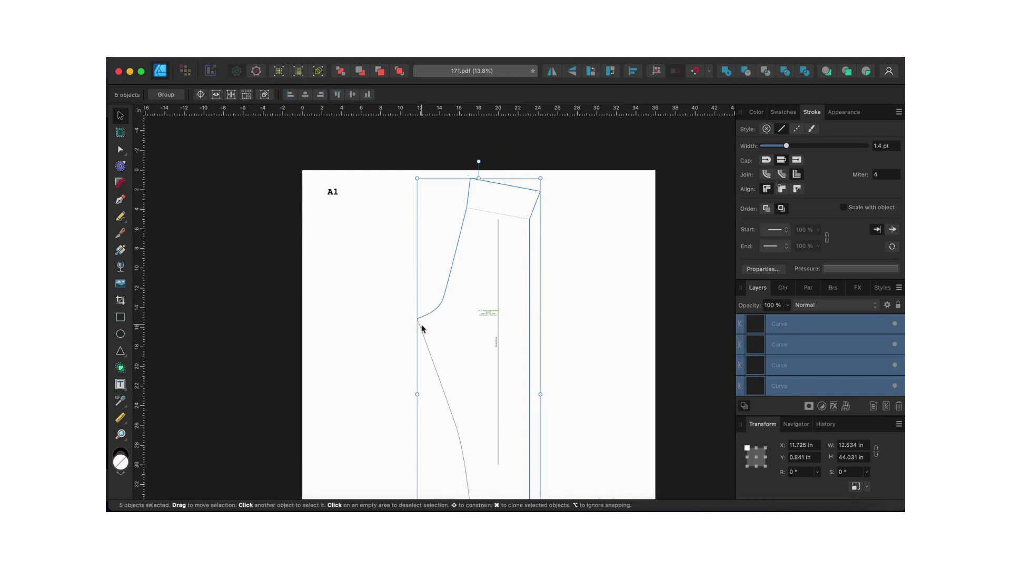
pyautogui.scroll(-10, 444, 346)
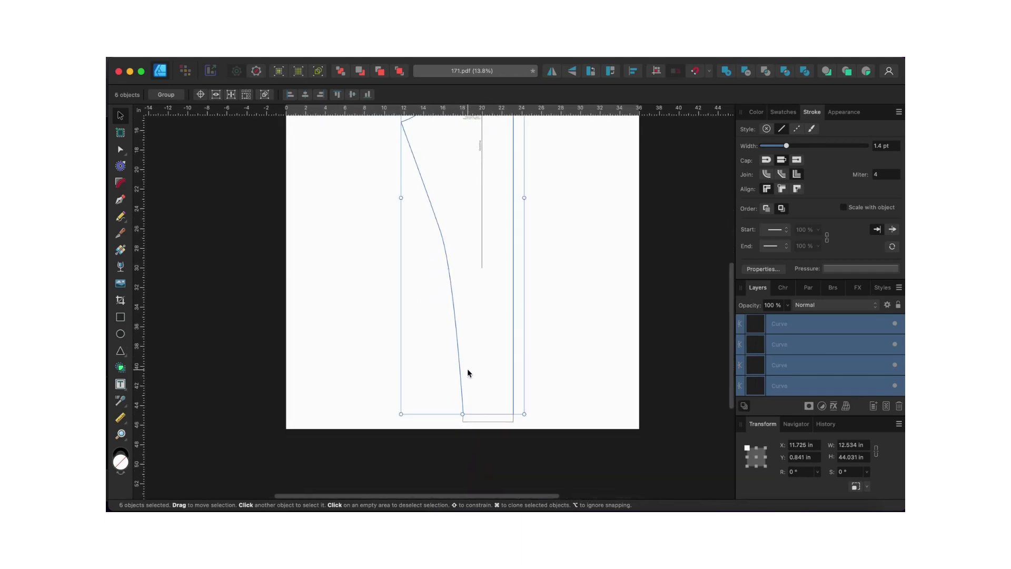
# Add the hem segments to the selection, leaving out the dashed fold line, and join the outline curves into one
pyautogui.keyDown('shift'); pyautogui.click(504, 421); pyautogui.keyUp('shift')
pyautogui.scroll(10, 503, 425)
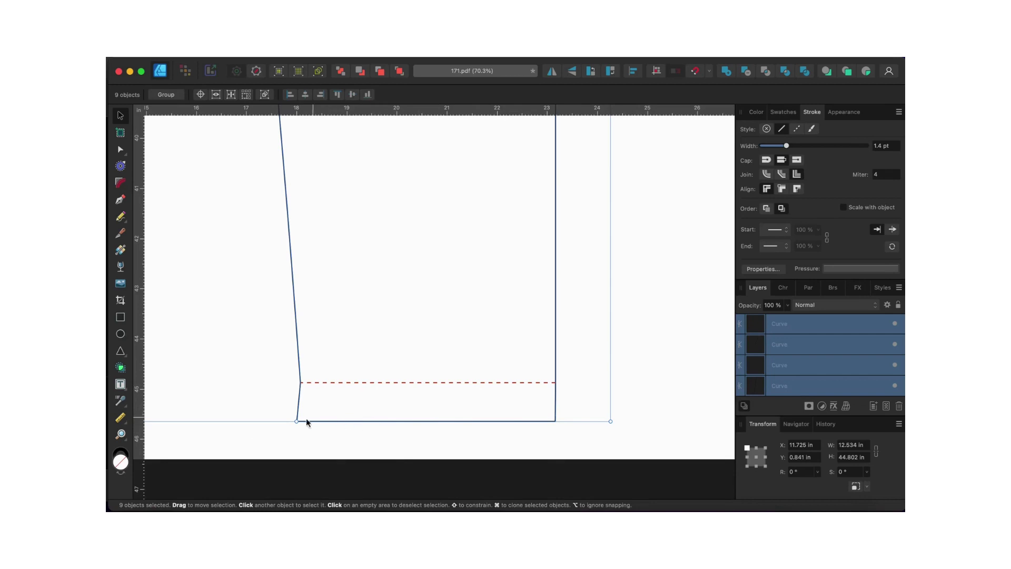
pyautogui.scroll(-6, 467, 383)
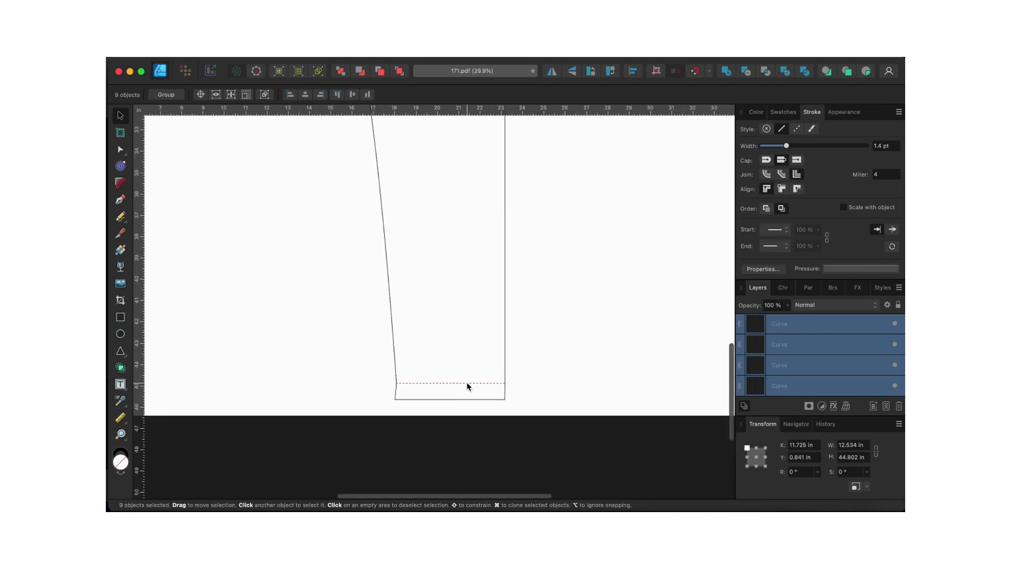
pyautogui.scroll(2, 470, 419)
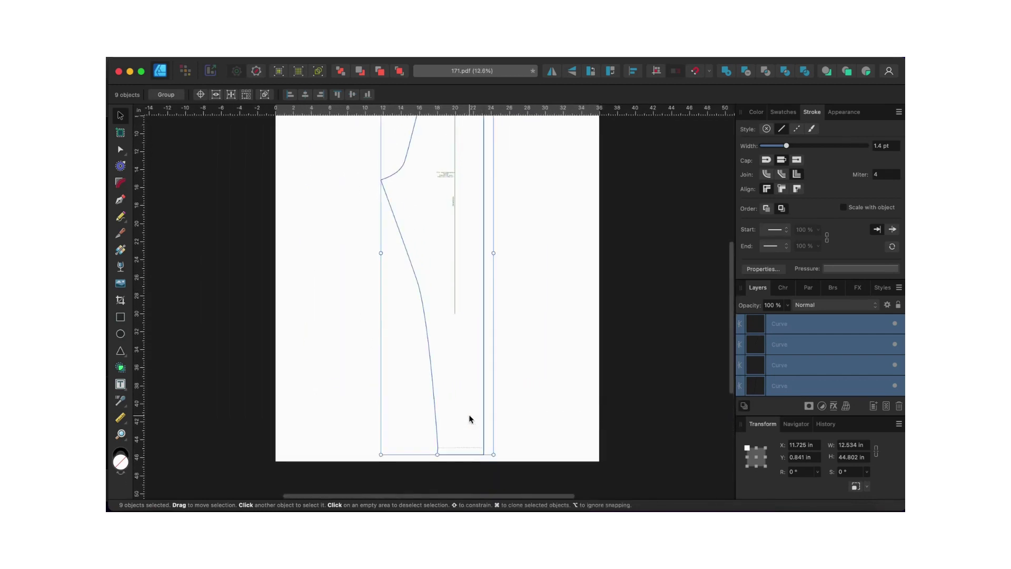
pyautogui.scroll(-2, 470, 418)
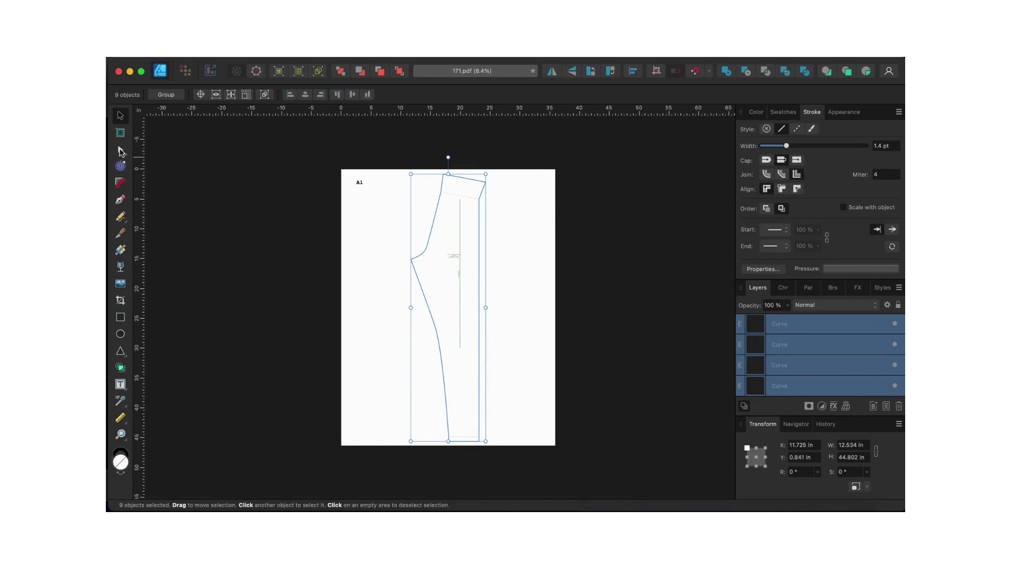
pyautogui.click(121, 151)
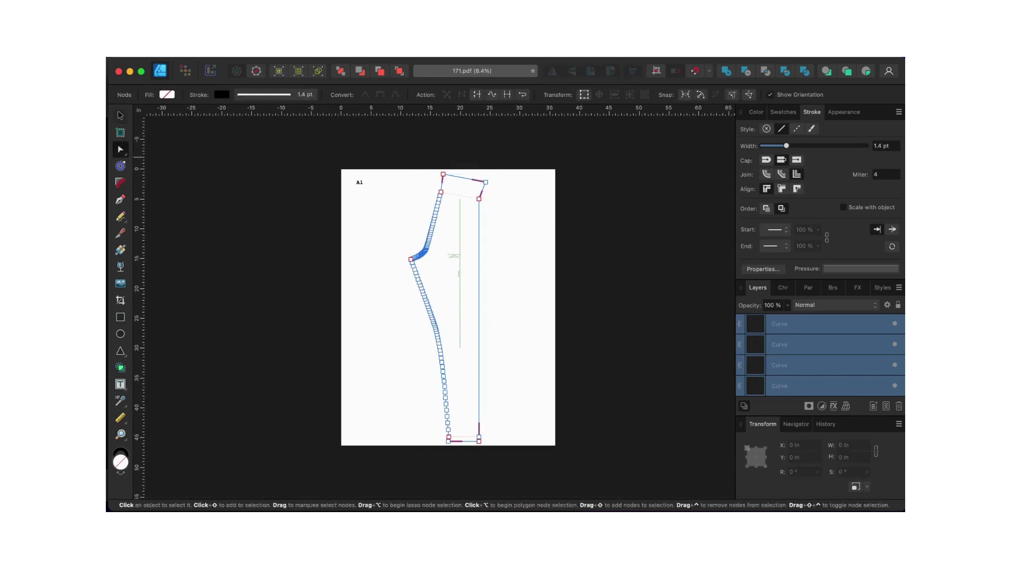
pyautogui.click(508, 94)
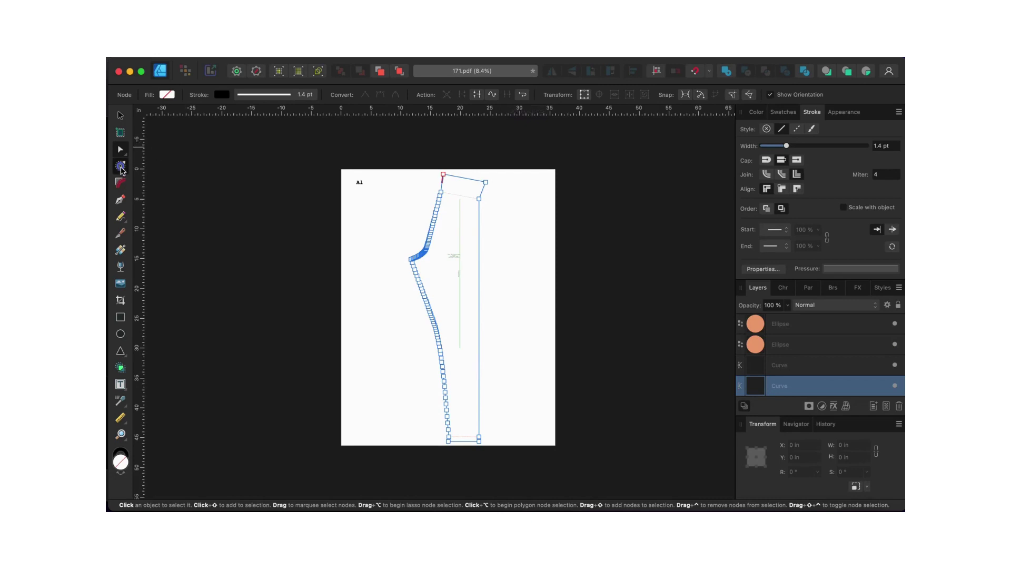
# Try to offset the joined outline using the Contour tool with a 0.25 in radius
pyautogui.click(121, 167)
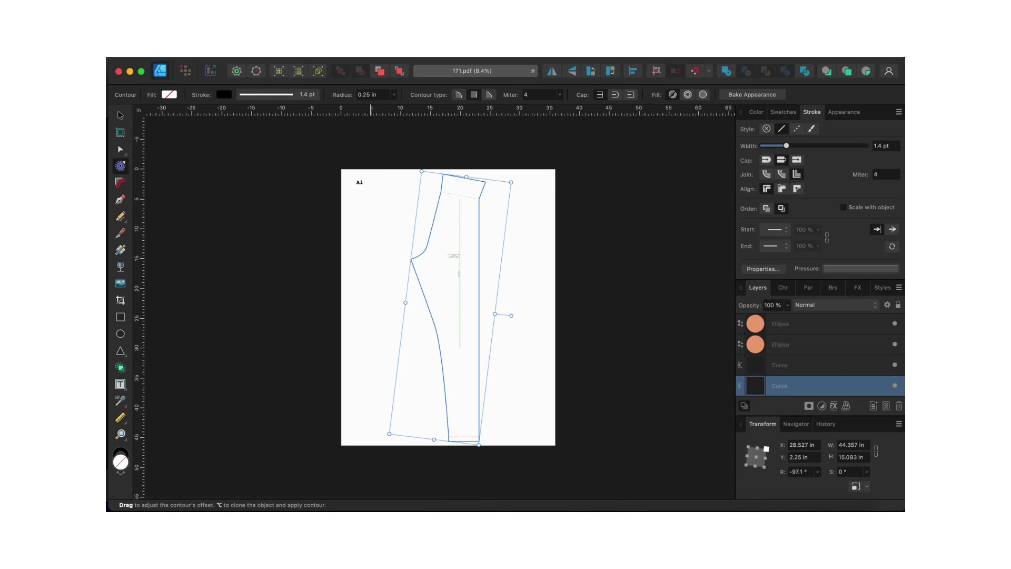
pyautogui.press('Return')
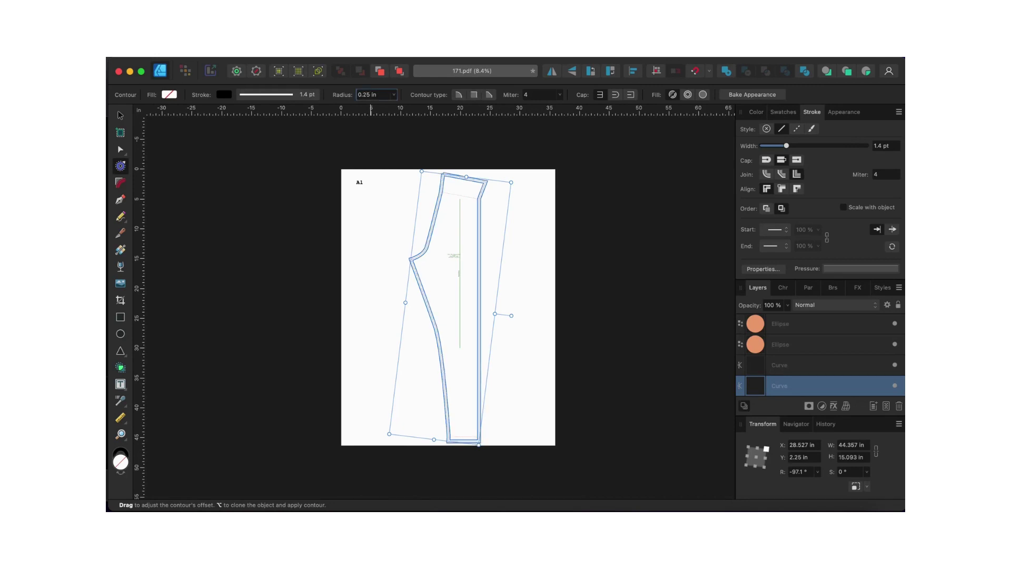
# Examine the contour lines inside and outside the outline around the waistband, crotch curve and side seam
pyautogui.scroll(3, 371, 107)
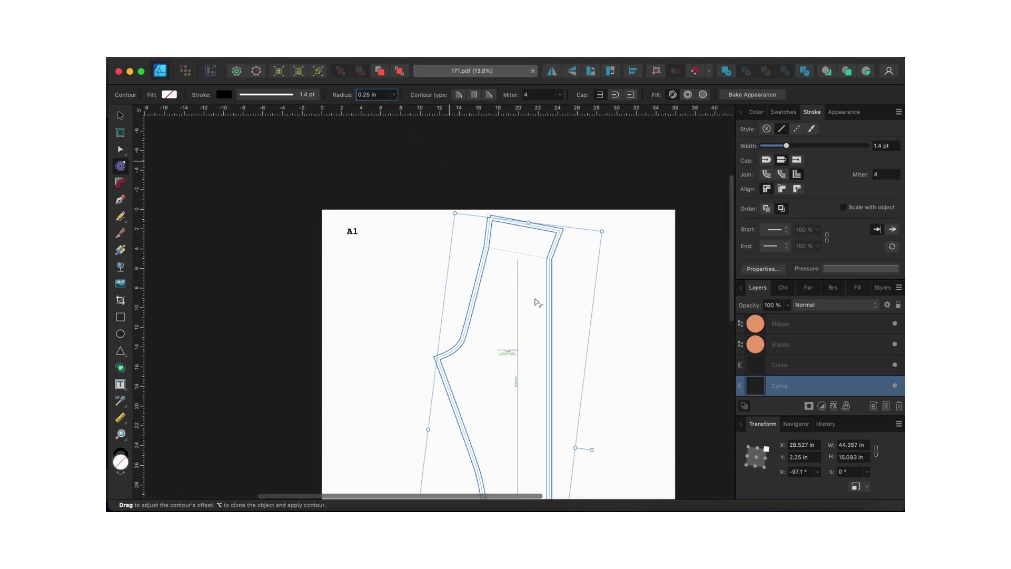
pyautogui.scroll(5, 521, 357)
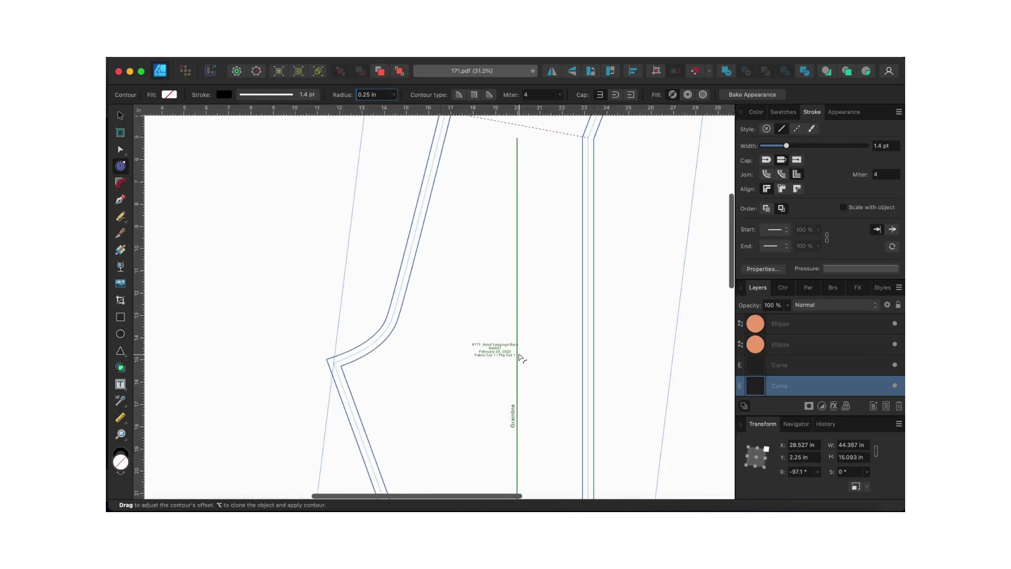
pyautogui.scroll(-1, 520, 357)
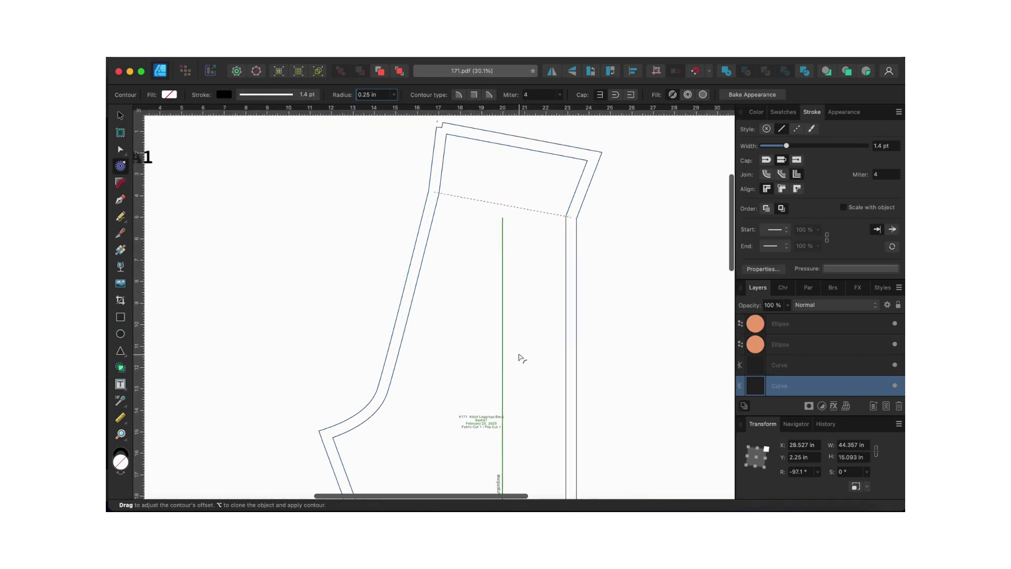
pyautogui.scroll(-4, 521, 358)
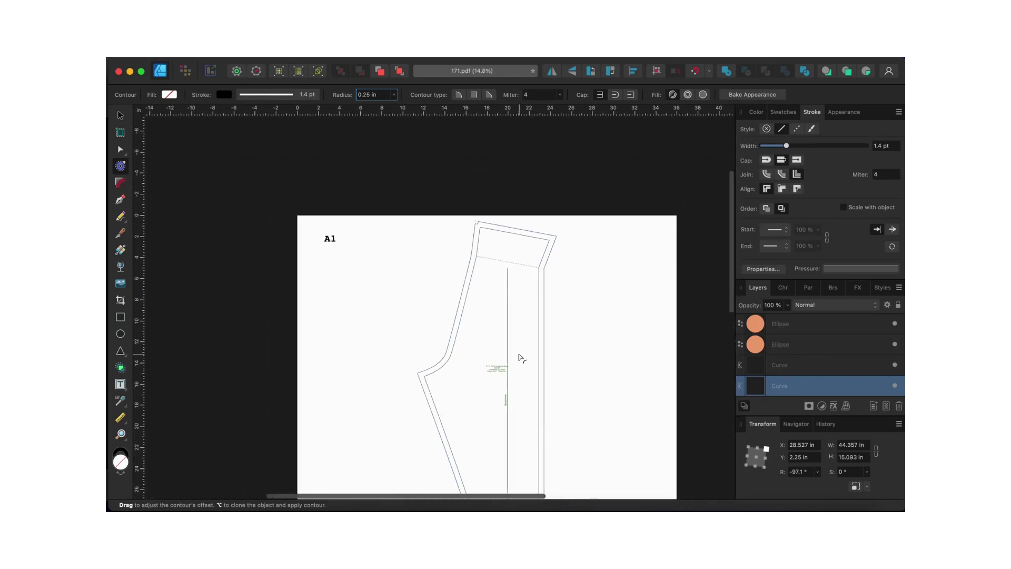
pyautogui.scroll(-2, 522, 358)
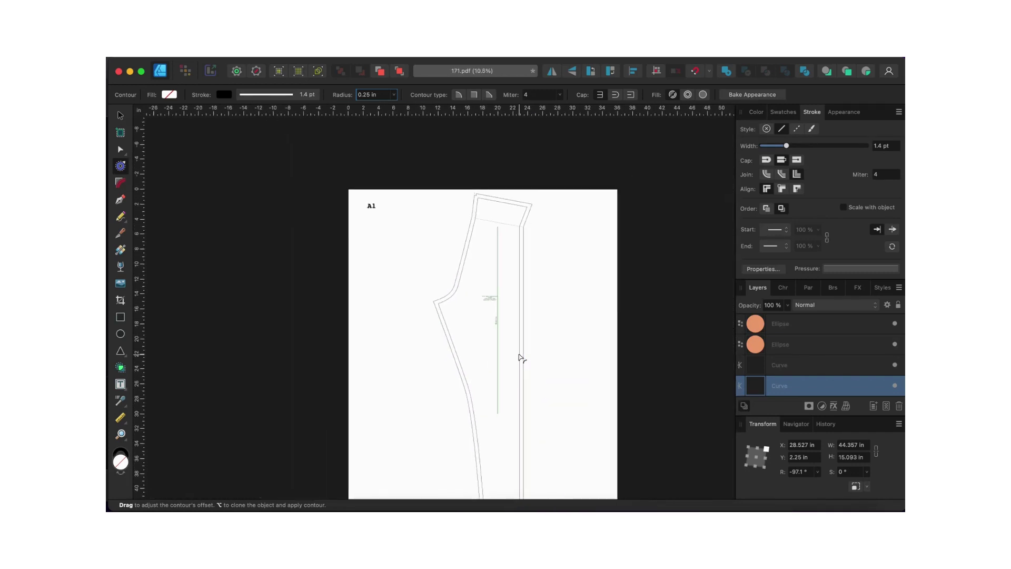
pyautogui.scroll(4, 520, 356)
pyautogui.scroll(4, 520, 356)
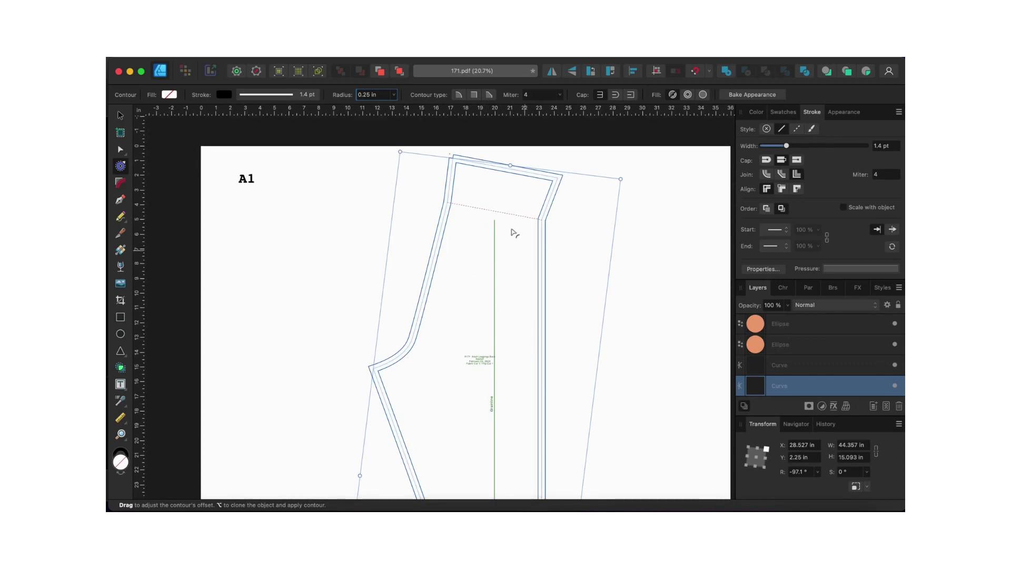
pyautogui.scroll(2, 512, 223)
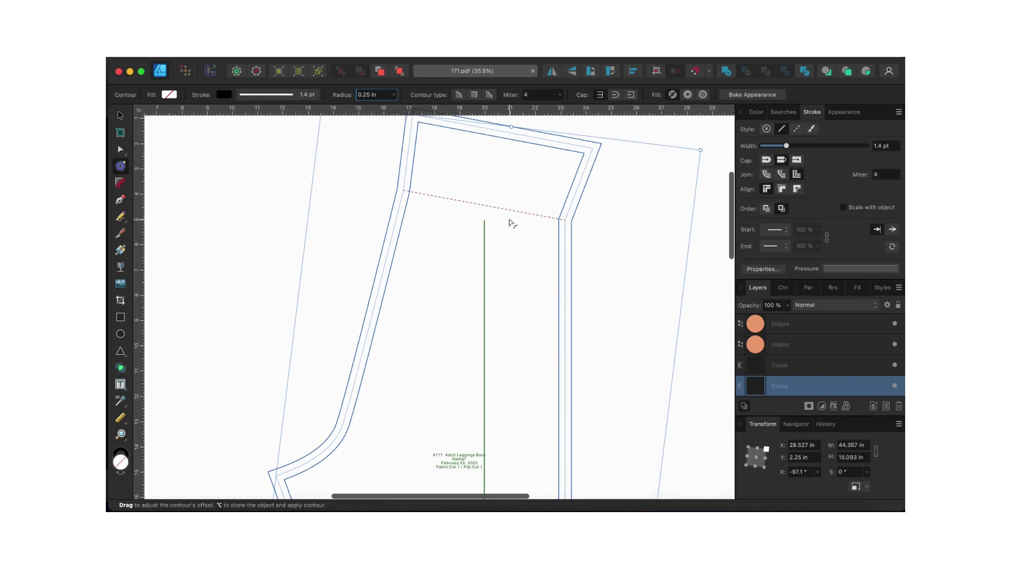
pyautogui.scroll(-1, 512, 223)
pyautogui.scroll(-1, 512, 223)
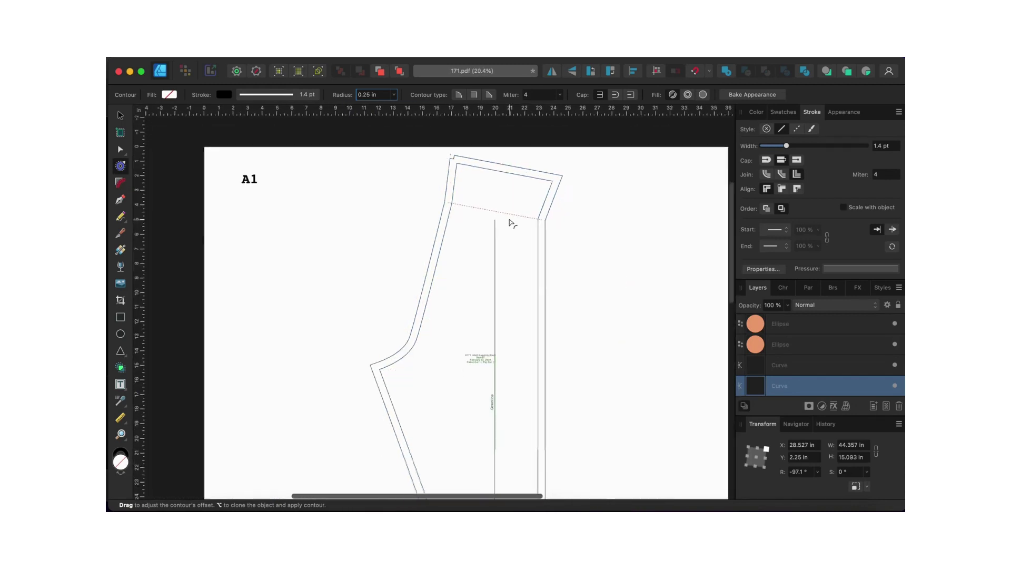
# Undo the contour on the joined outline and close its curve at the waistband corner with the Node tool
pyautogui.press('super+z')
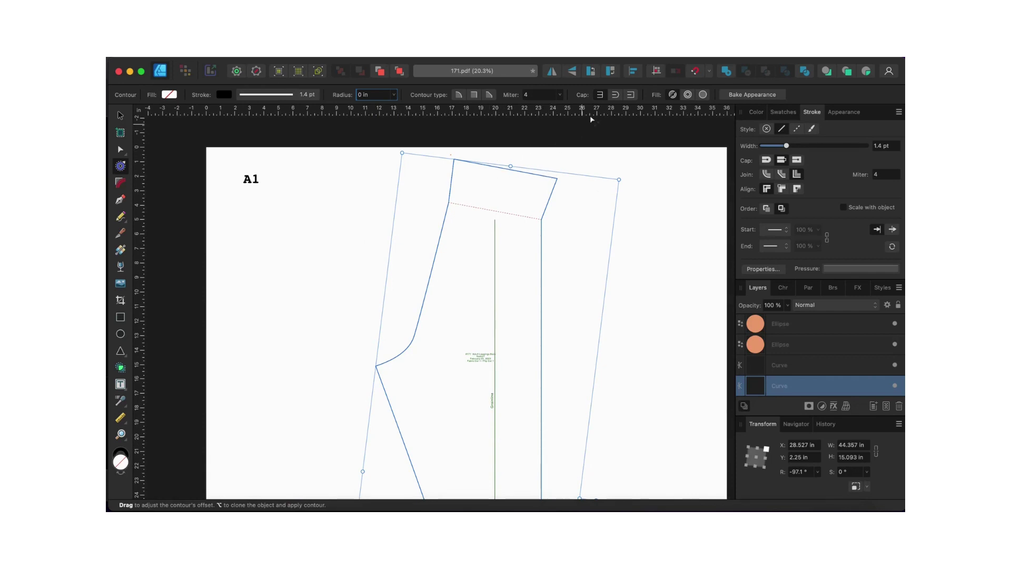
pyautogui.click(120, 149)
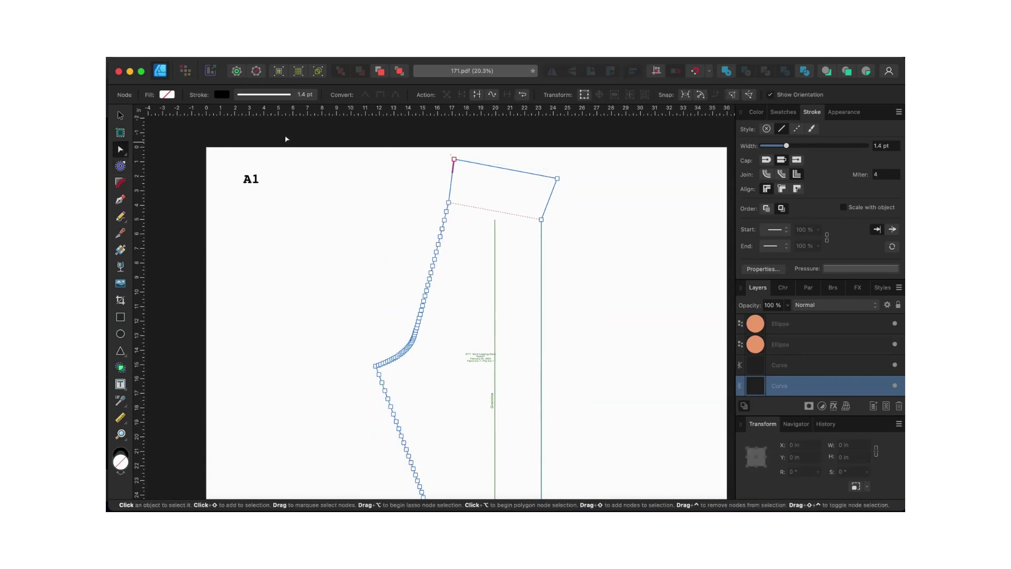
pyautogui.click(477, 95)
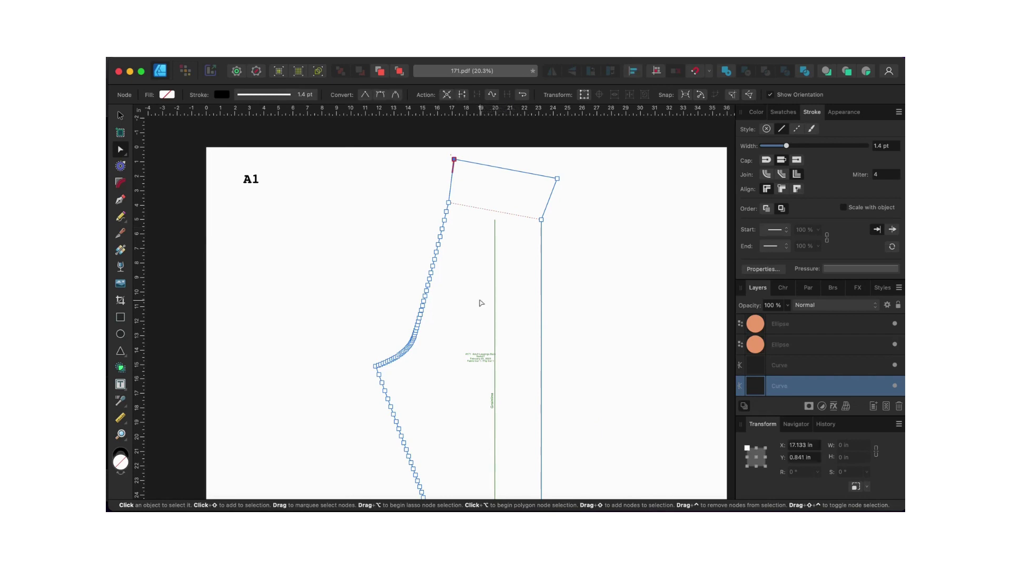
pyautogui.scroll(-3, 482, 303)
pyautogui.scroll(-1, 481, 303)
pyautogui.scroll(-2, 481, 301)
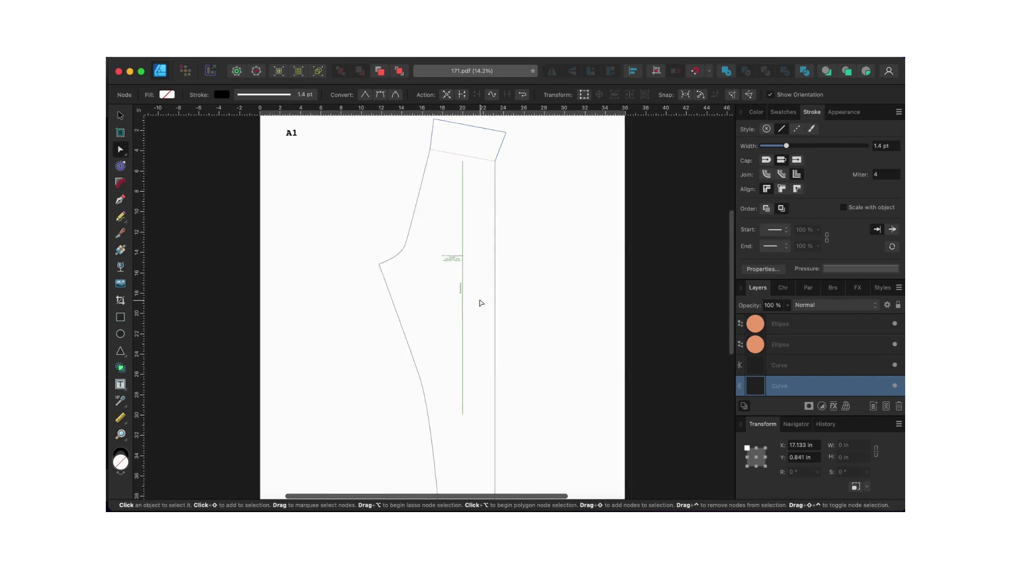
pyautogui.scroll(-2, 480, 301)
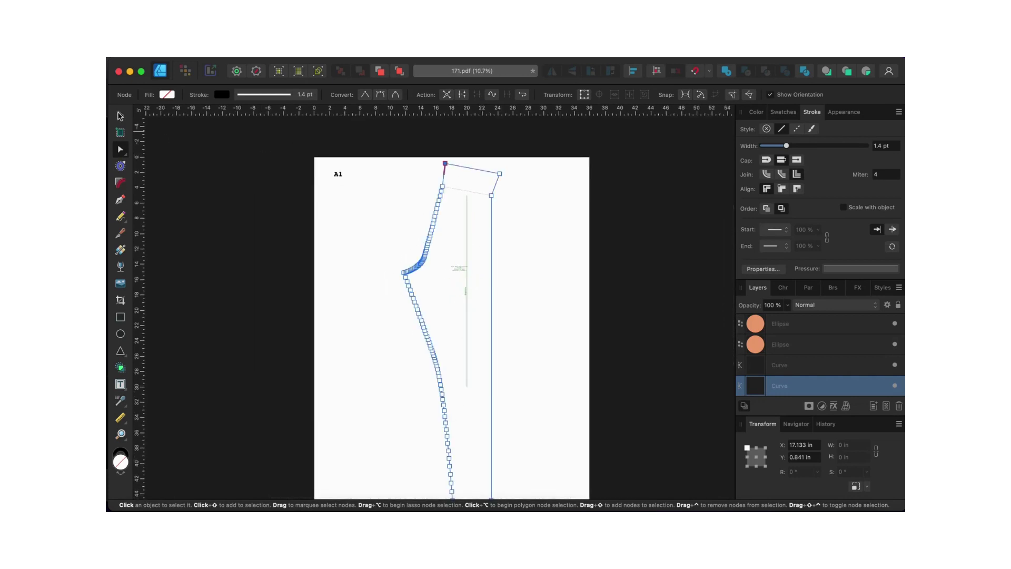
# Offset the closed pattern outline outward using the Contour tool with a 0.25 in radius
pyautogui.click(120, 116)
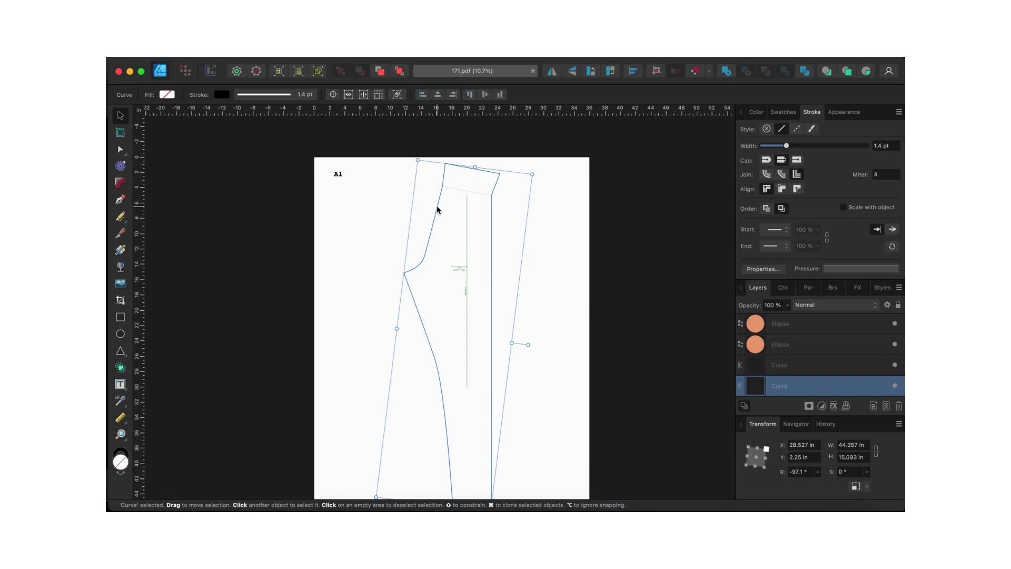
pyautogui.click(121, 167)
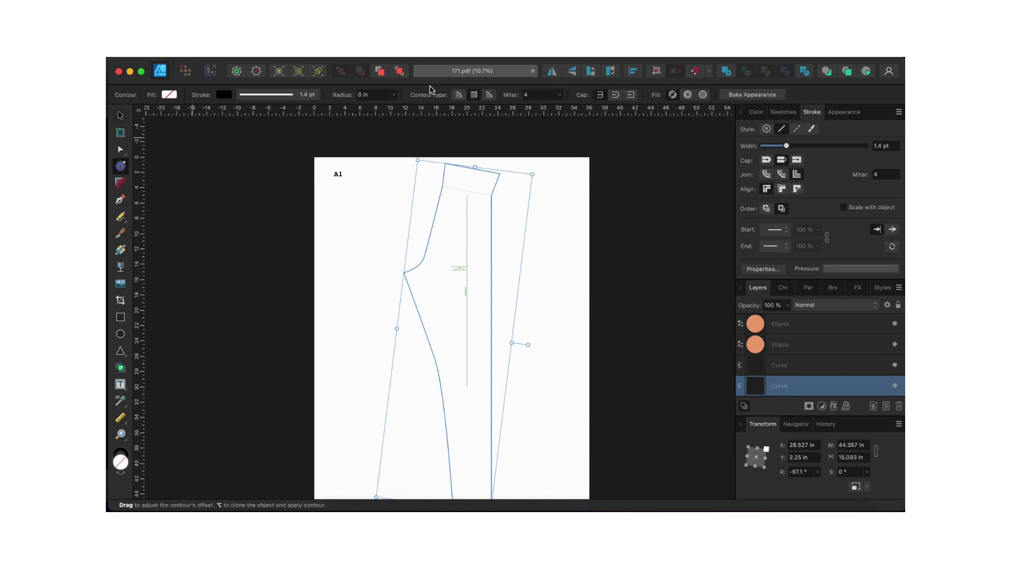
pyautogui.click(363, 94)
pyautogui.press('Return')
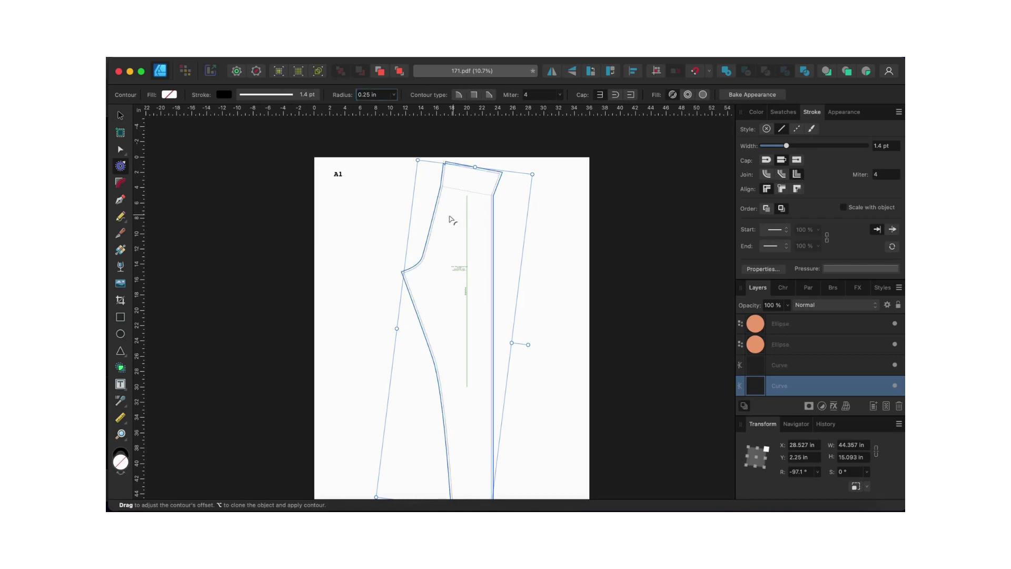
# Check the new seam allowance around the waistband and crotch curve, and bake the contour's appearance into the curve
pyautogui.scroll(5, 427, 230)
pyautogui.scroll(3, 426, 230)
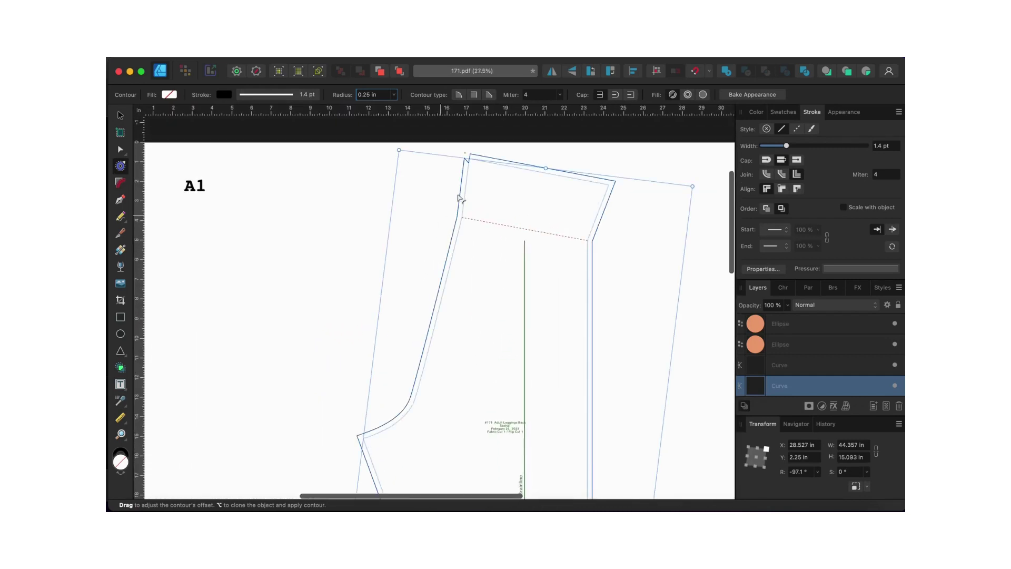
pyautogui.scroll(-3, 495, 250)
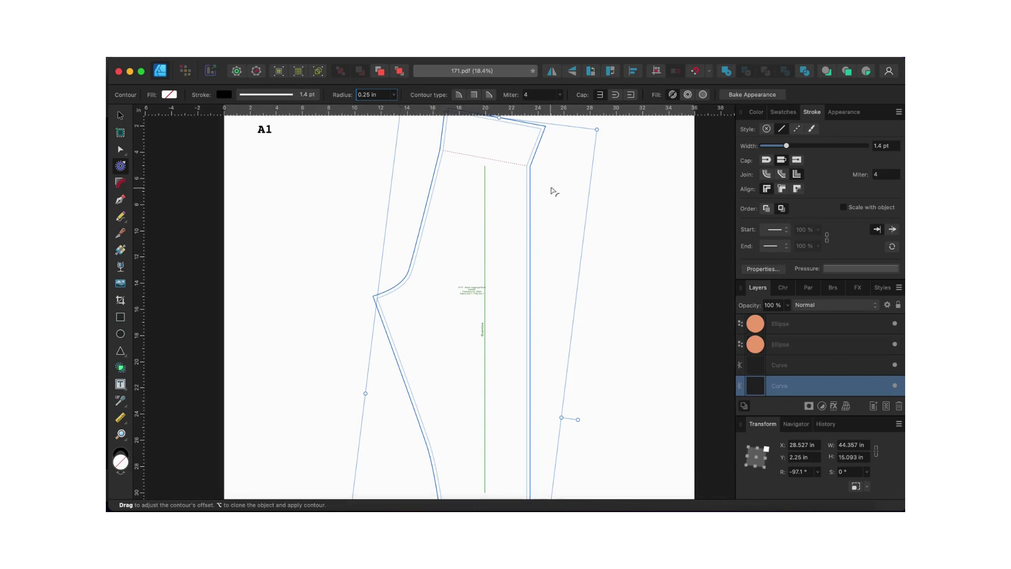
pyautogui.scroll(2, 555, 192)
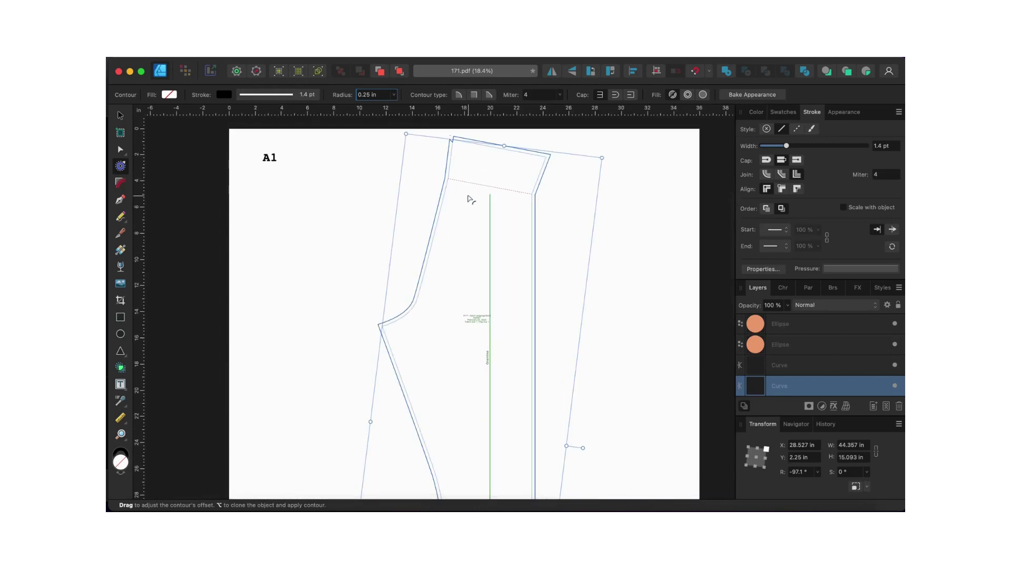
pyautogui.click(740, 96)
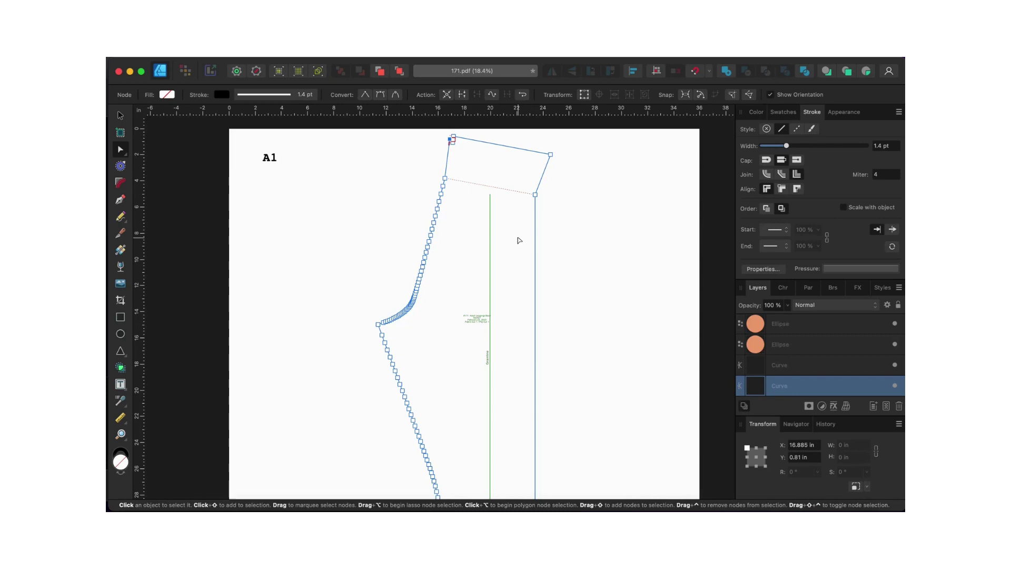
# Undo the baked contour and bake a new outward contour of 0.25 in radius from the closed pattern outline
pyautogui.press('super+z')
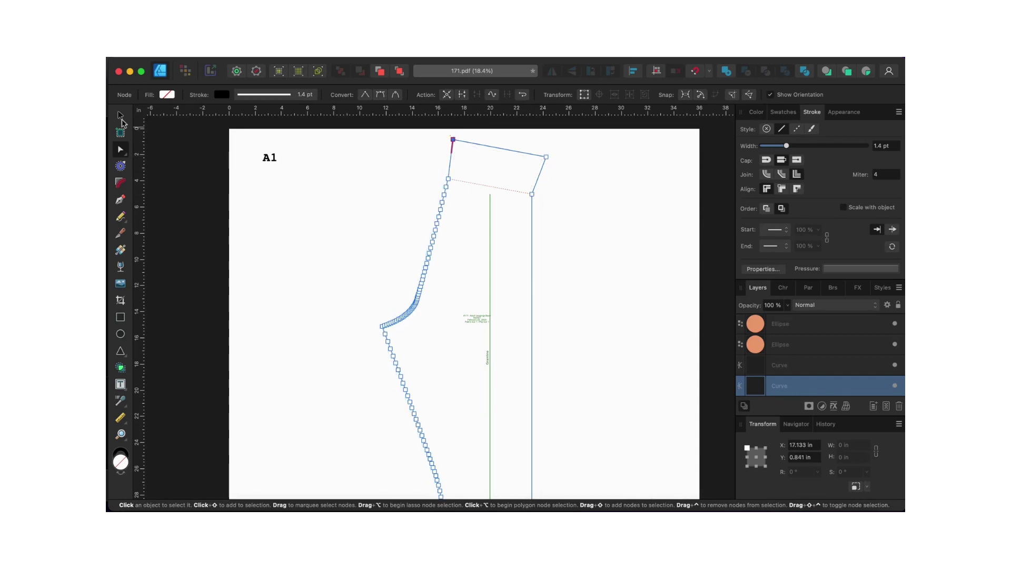
pyautogui.click(120, 114)
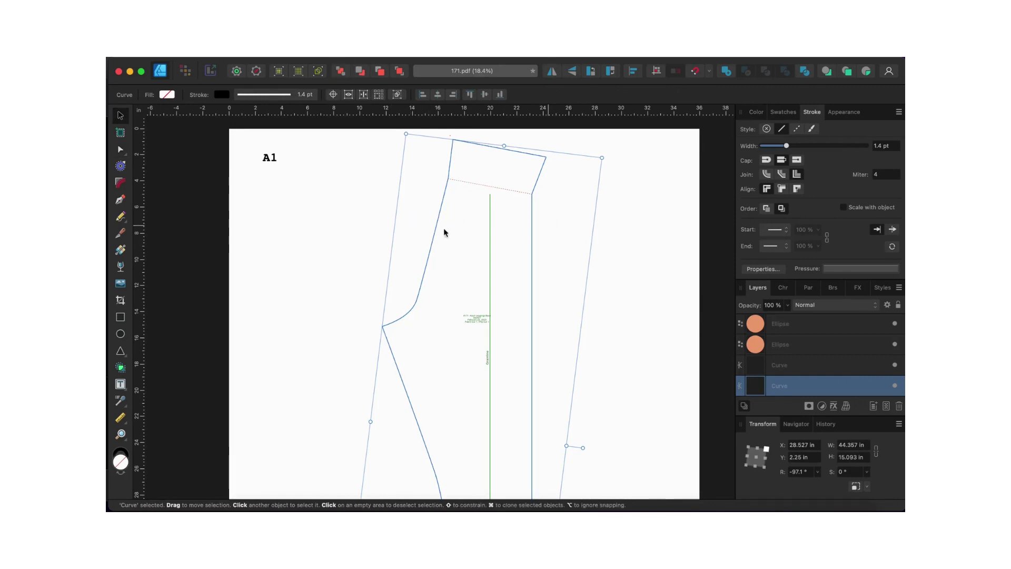
pyautogui.click(120, 167)
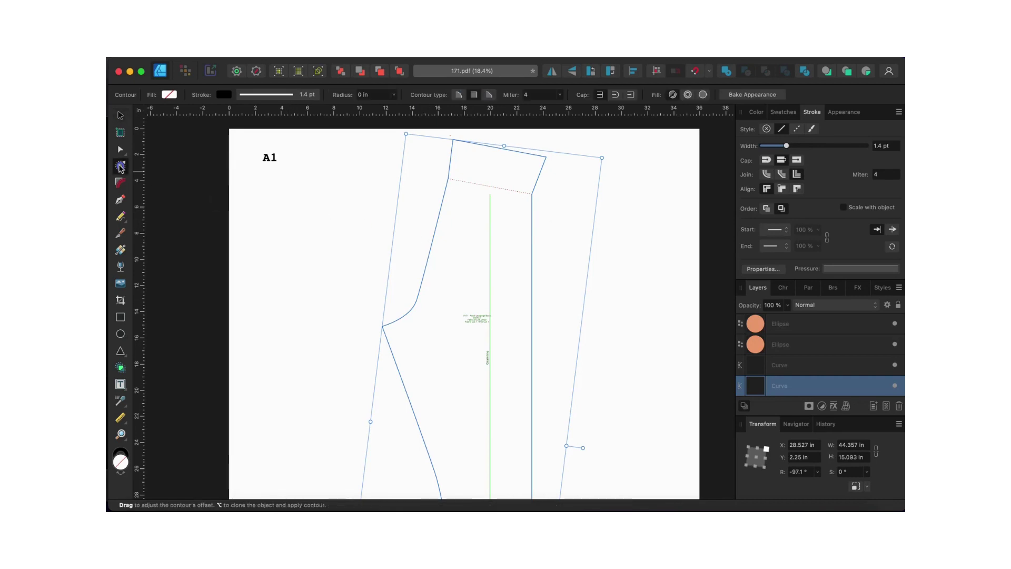
pyautogui.click(362, 95)
pyautogui.click(363, 94)
pyautogui.write('.25')
pyautogui.press('Return')
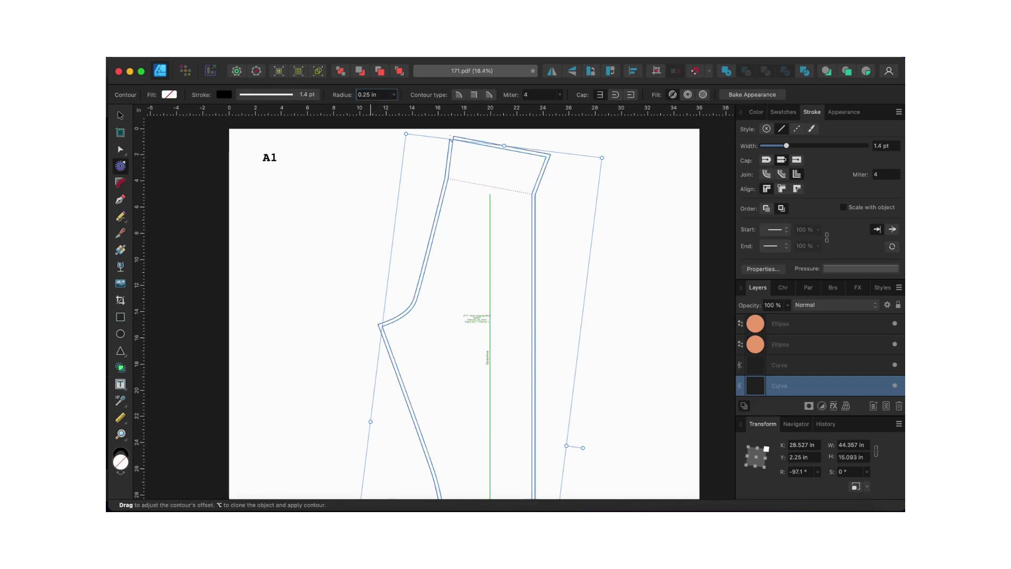
pyautogui.click(744, 95)
# Examine the seam allowance along the leg and hem, and compare it closely with the original outline at the waistband corner
pyautogui.scroll(-10, 505, 408)
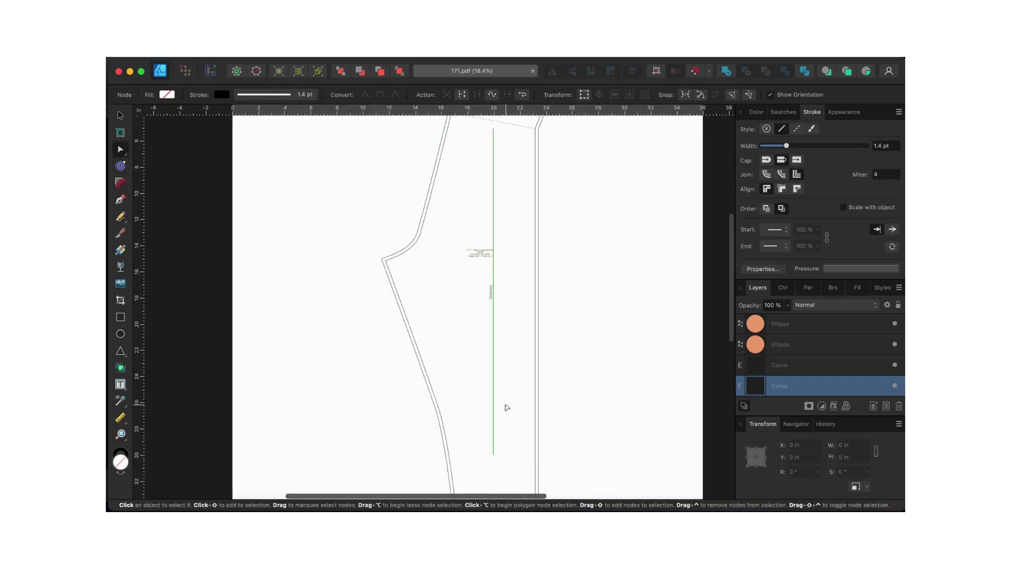
pyautogui.scroll(10, 487, 317)
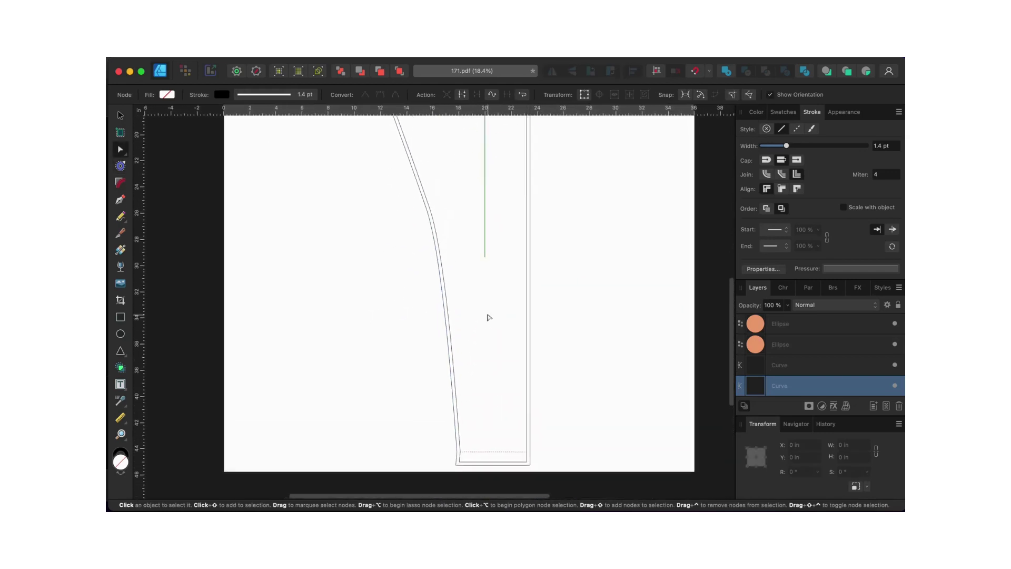
pyautogui.scroll(3, 490, 317)
pyautogui.scroll(15, 466, 296)
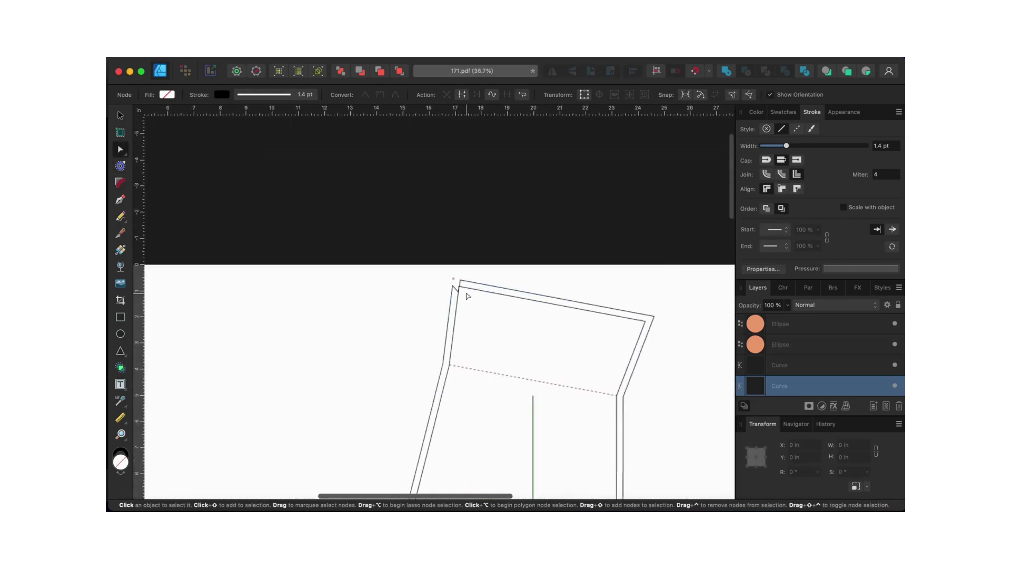
pyautogui.scroll(3, 466, 296)
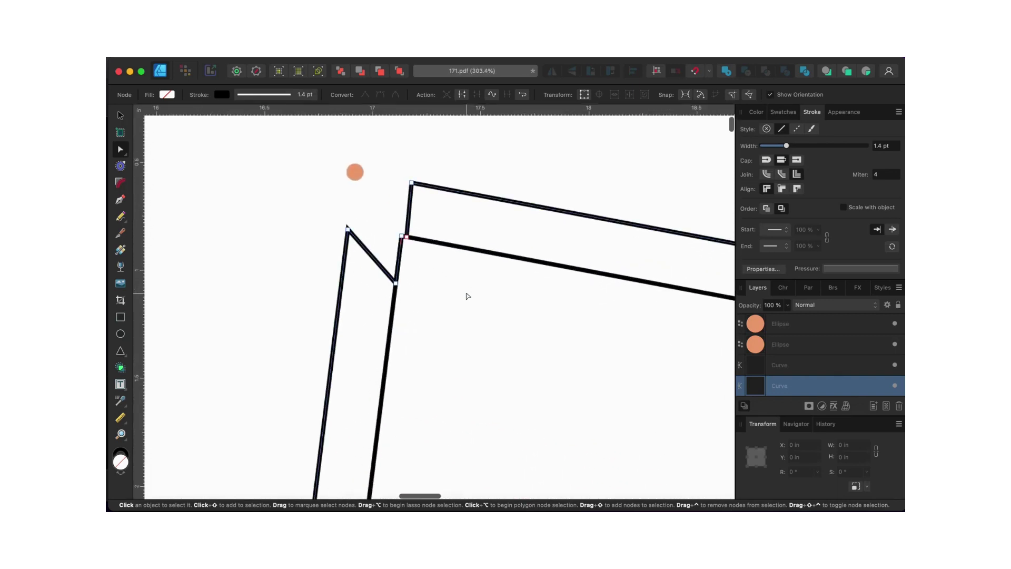
pyautogui.click(406, 237)
pyautogui.click(437, 243)
pyautogui.scroll(10, 399, 229)
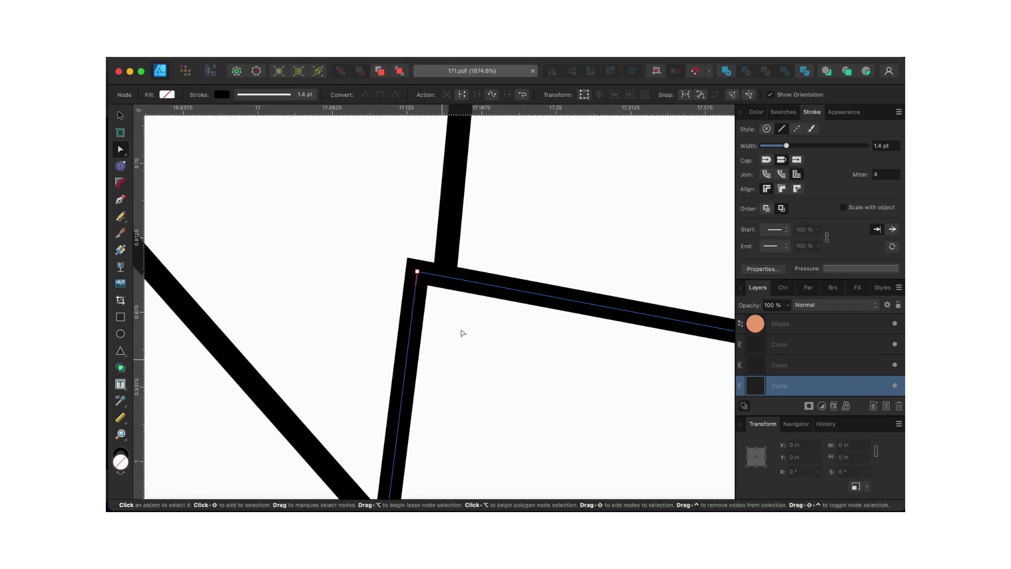
pyautogui.scroll(4, 435, 287)
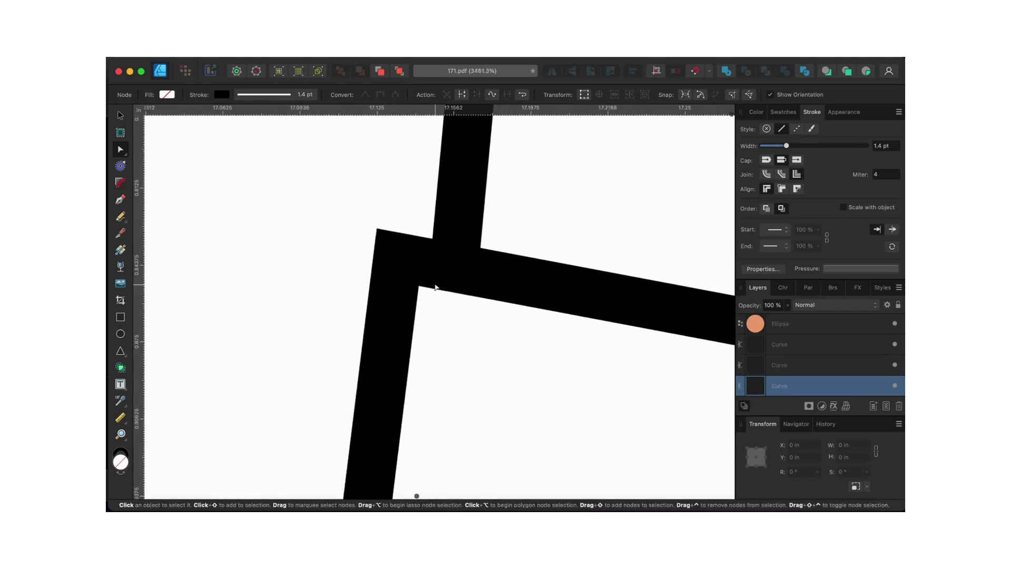
pyautogui.scroll(-8, 435, 287)
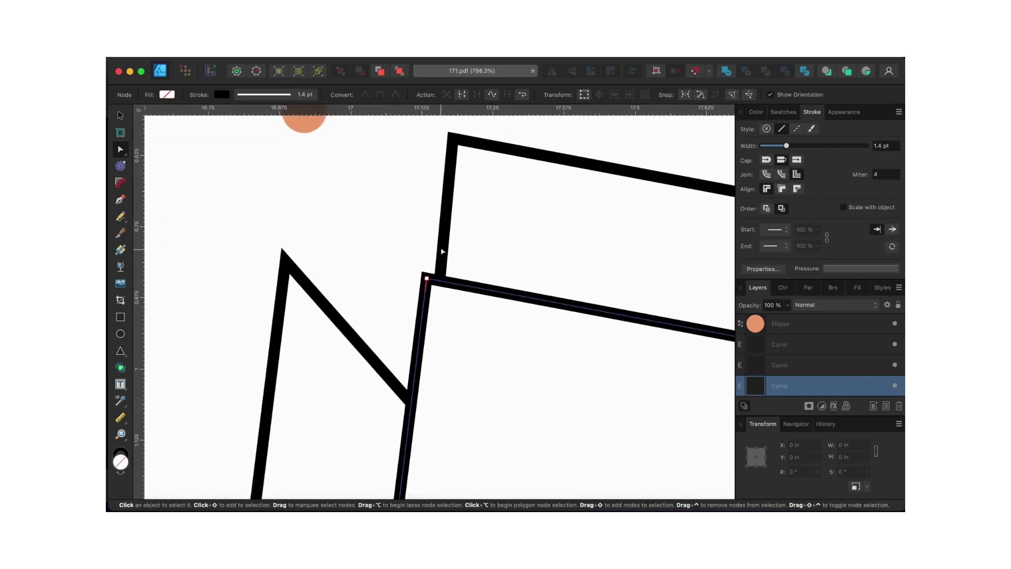
# Move the seam allowance curve's inner notch node at the waistband corner out onto the orange circle
pyautogui.click(433, 278)
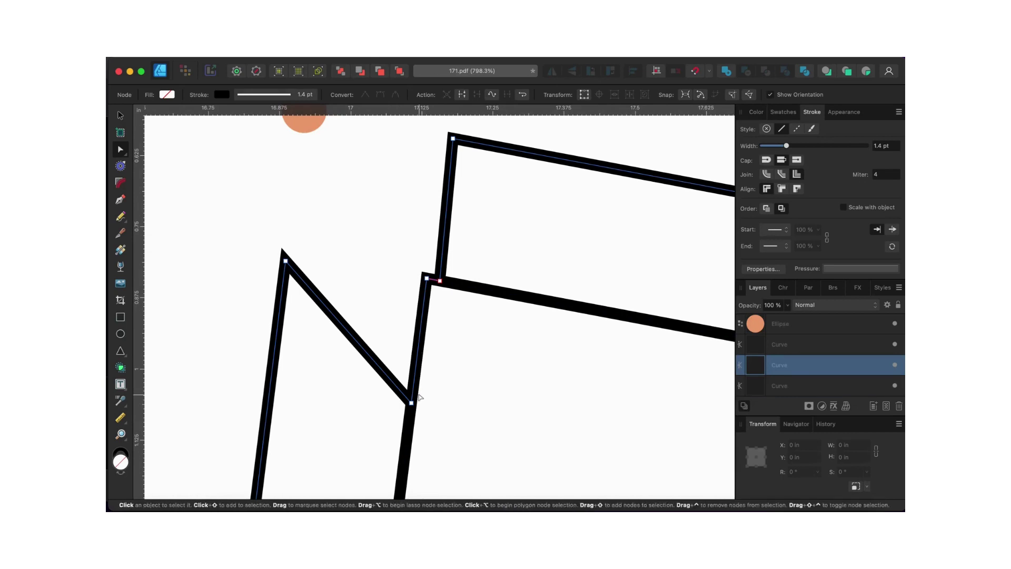
pyautogui.moveTo(411, 403); pyautogui.dragTo(325, 128)
pyautogui.scroll(5, 333, 210)
pyautogui.hscroll(-3, 334, 210)
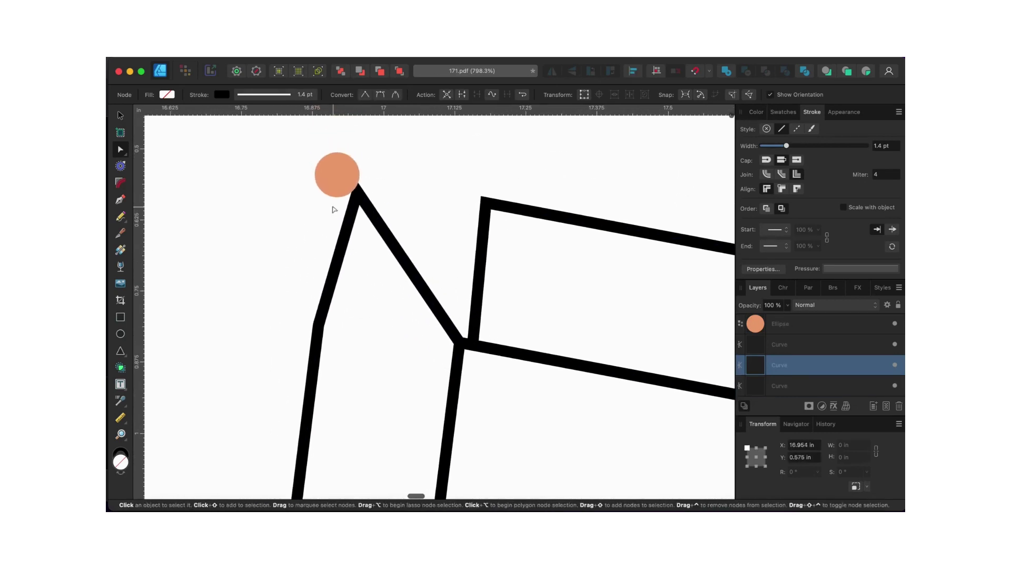
pyautogui.moveTo(356, 193); pyautogui.dragTo(335, 183)
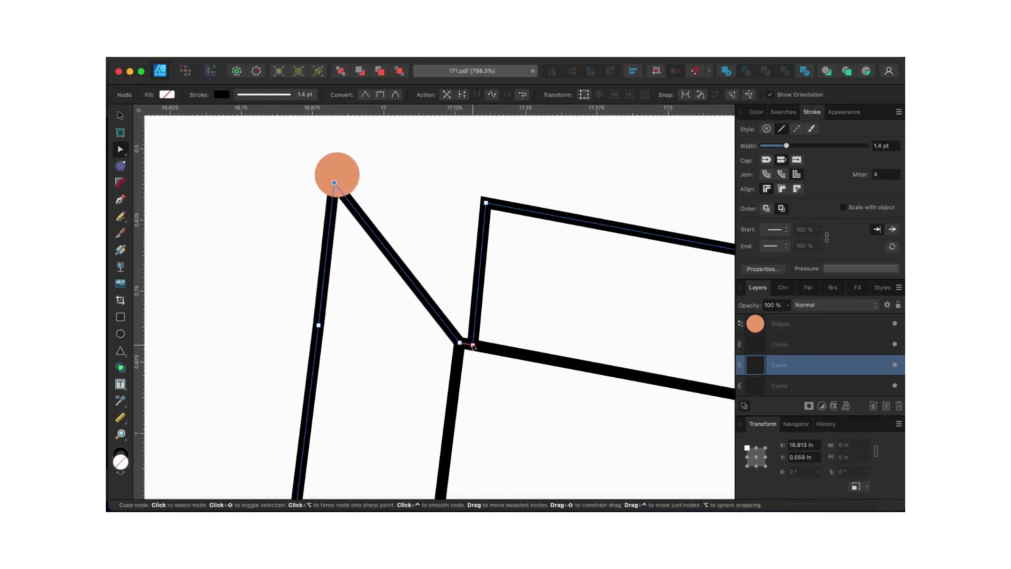
# Pull the two leftover notch nodes away from the original outline's corner and delete them from the seam allowance curve
pyautogui.moveTo(473, 345); pyautogui.dragTo(456, 286)
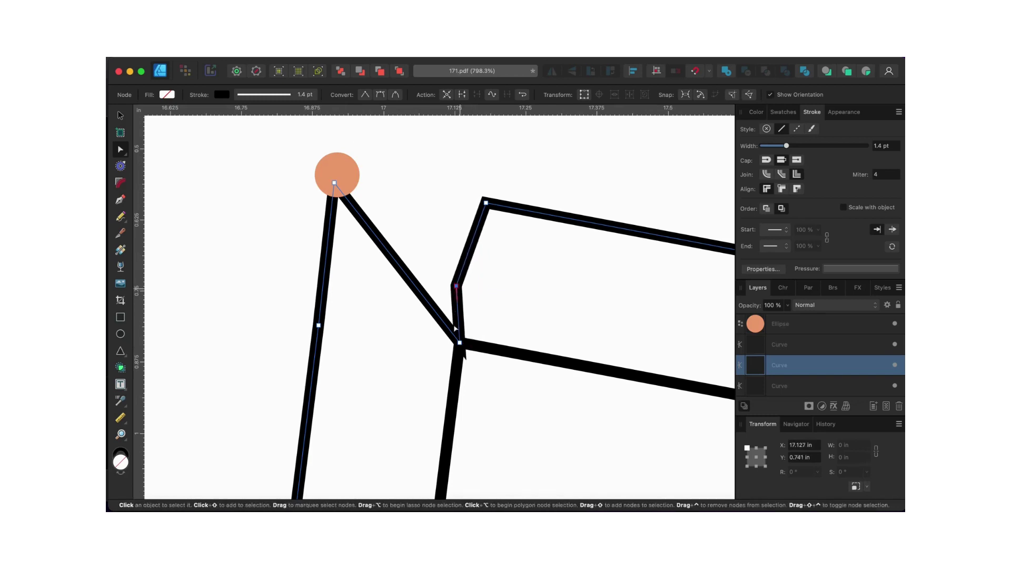
pyautogui.moveTo(460, 342); pyautogui.dragTo(429, 218)
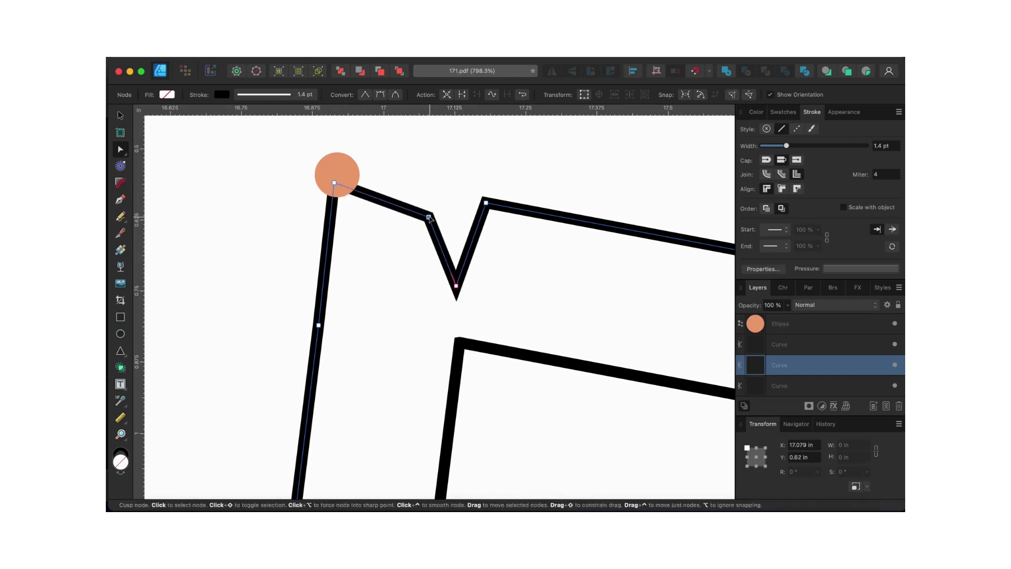
pyautogui.press('Delete')
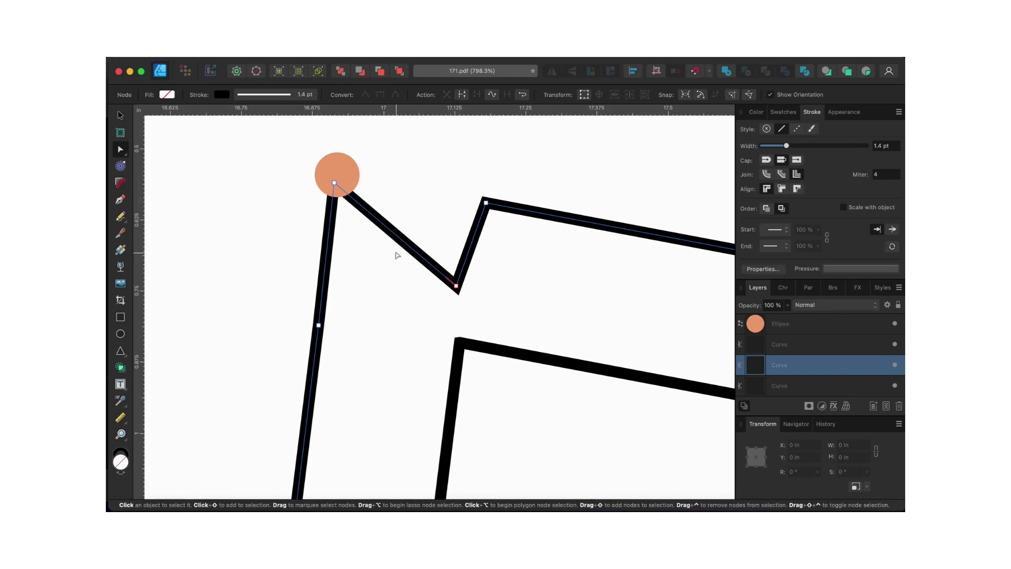
pyautogui.click(457, 287)
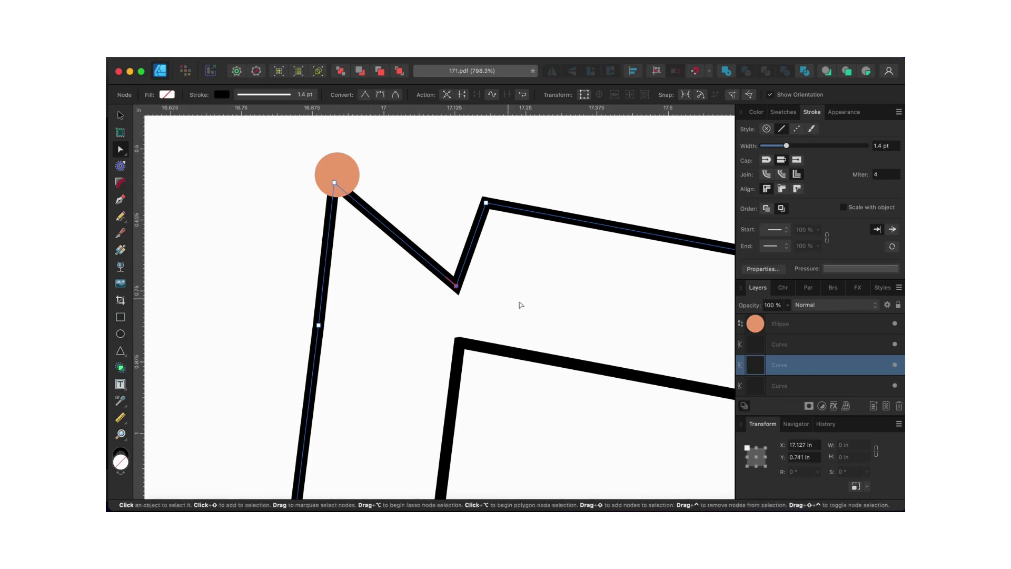
pyautogui.press('Delete')
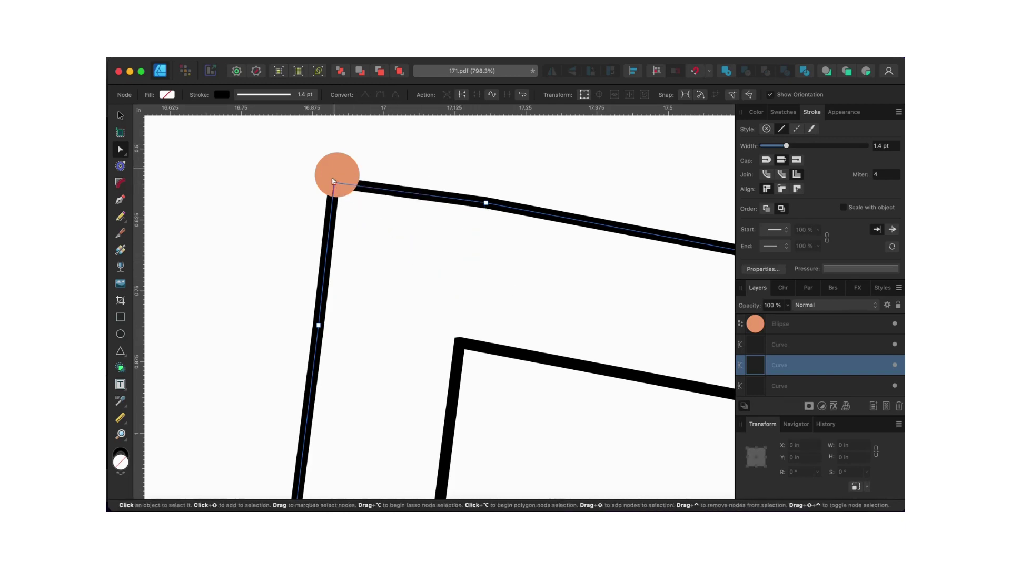
# Align the seam allowance's corner node with the centre of the orange circle, at about X 16.917 in, Y 0.545 in
pyautogui.scroll(3, 311, 185)
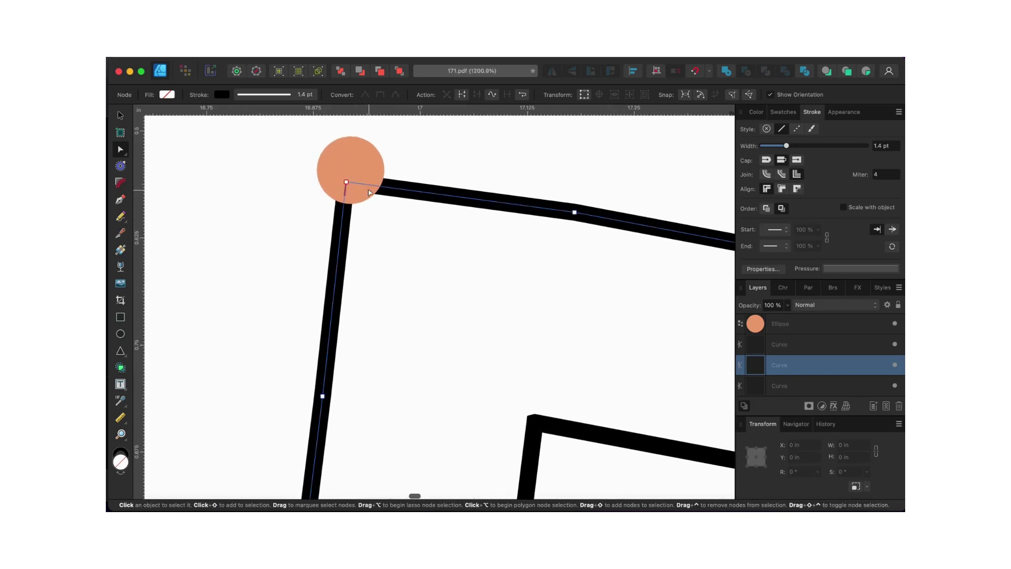
pyautogui.moveTo(346, 183); pyautogui.dragTo(350, 169)
pyautogui.scroll(-10, 448, 245)
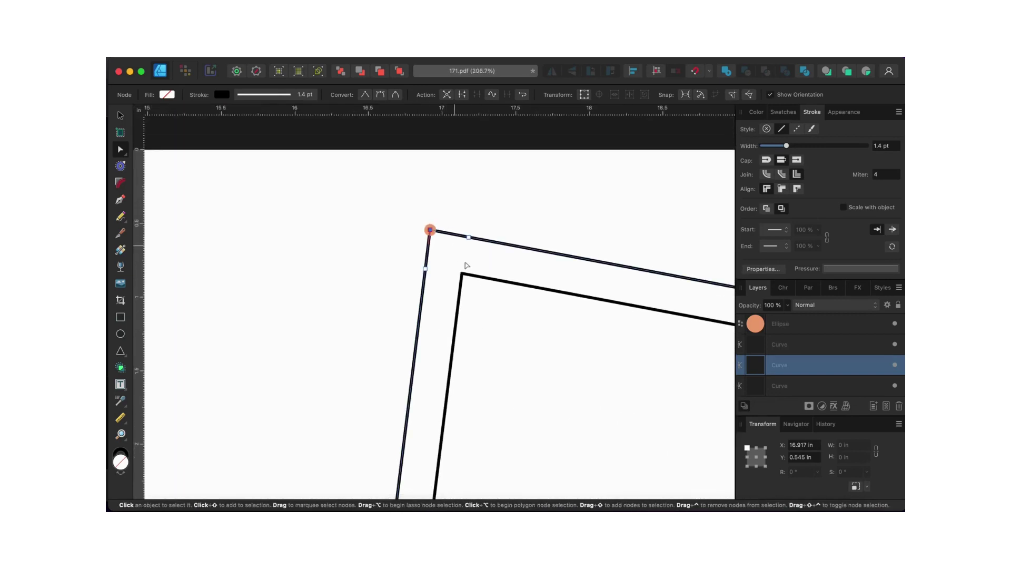
pyautogui.scroll(-4, 474, 277)
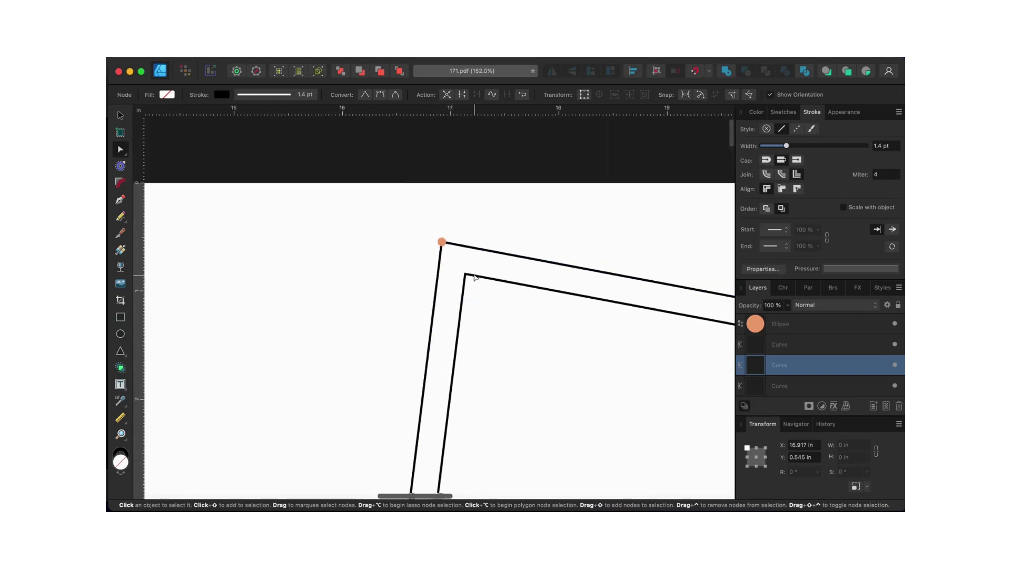
pyautogui.scroll(-5, 474, 278)
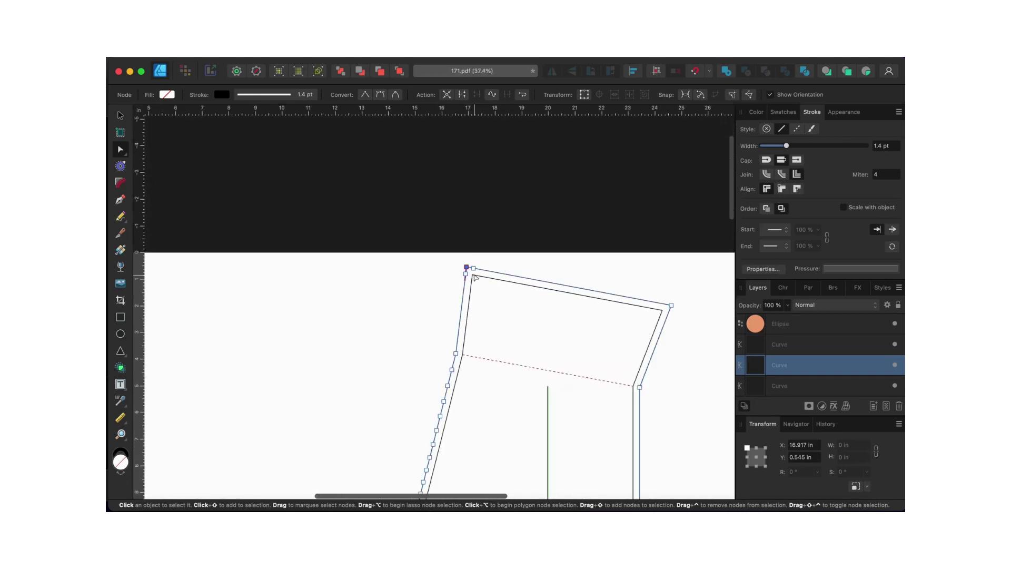
# Remove the extra node beside the waistband corner from the seam allowance's top edge
pyautogui.scroll(5, 475, 280)
pyautogui.click(474, 256)
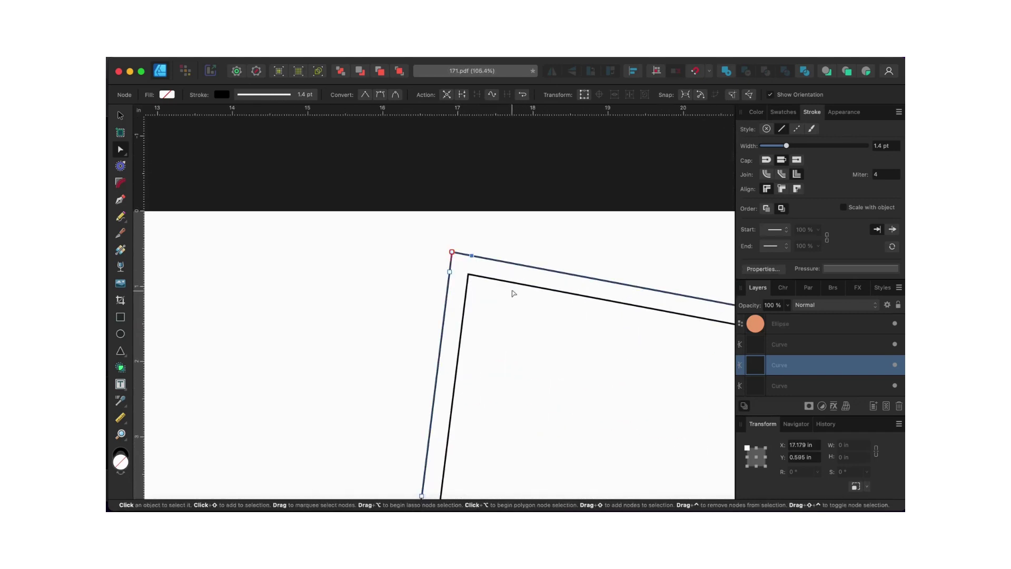
pyautogui.press('super+z')
# Check the seam allowance down the inseam and around the hem of the leg
pyautogui.scroll(-5, 530, 325)
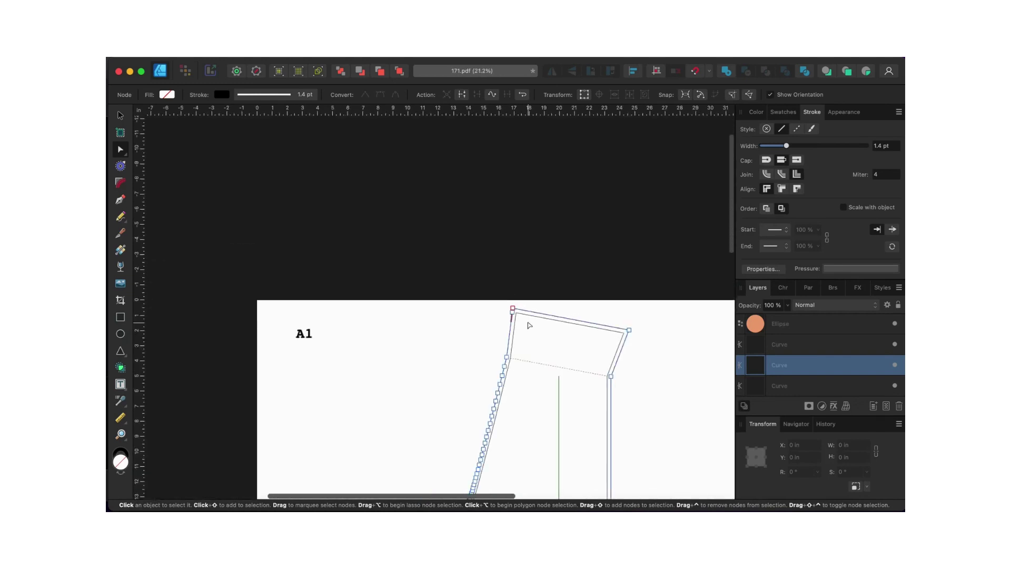
pyautogui.scroll(-10, 529, 325)
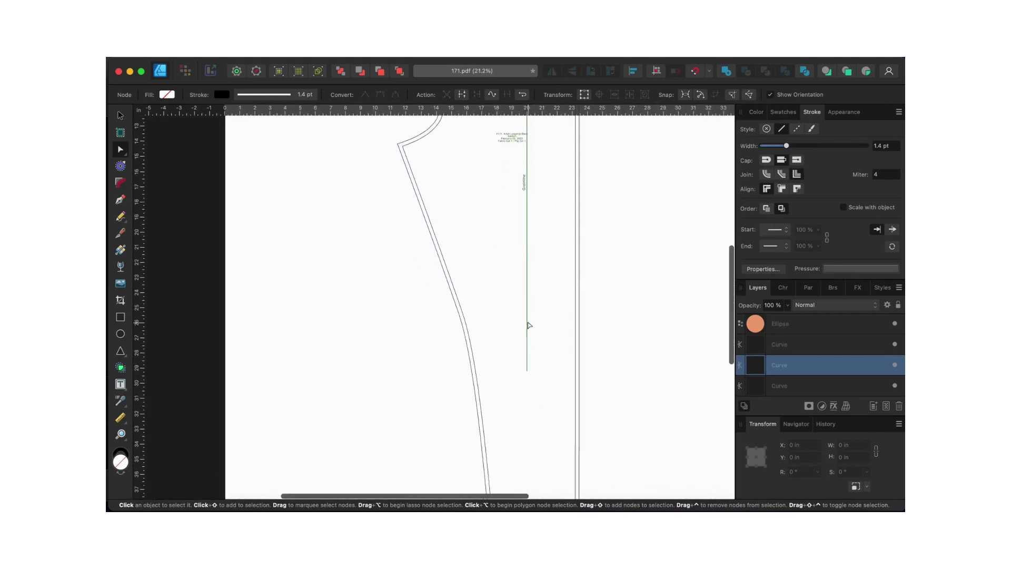
pyautogui.scroll(3, 529, 325)
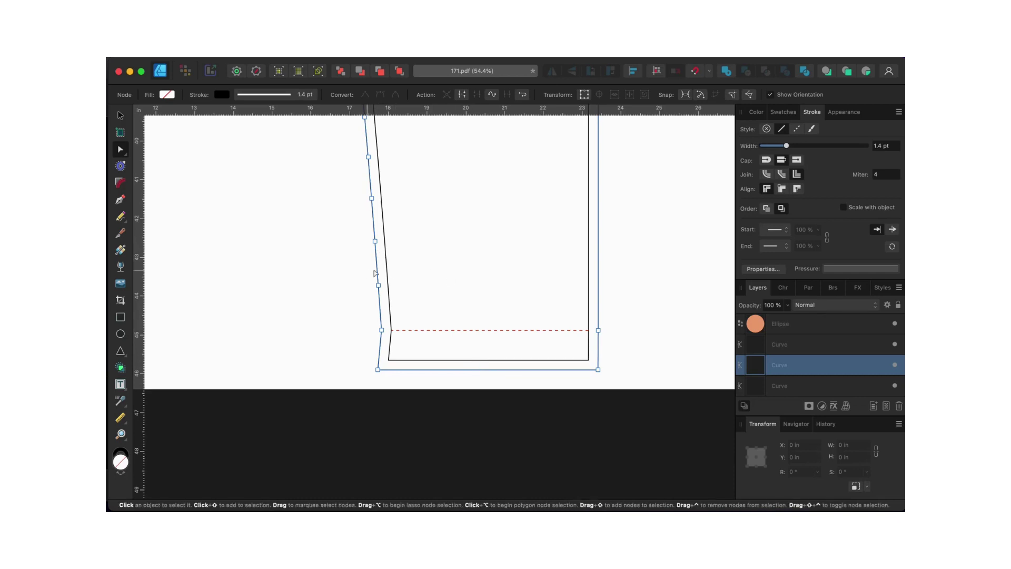
pyautogui.scroll(5, 478, 322)
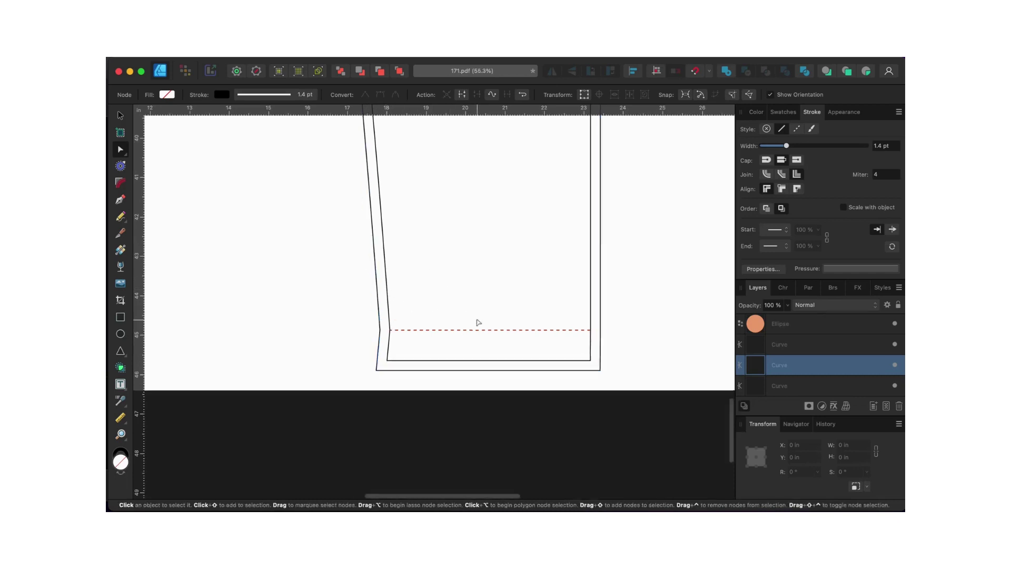
pyautogui.scroll(-2, 476, 322)
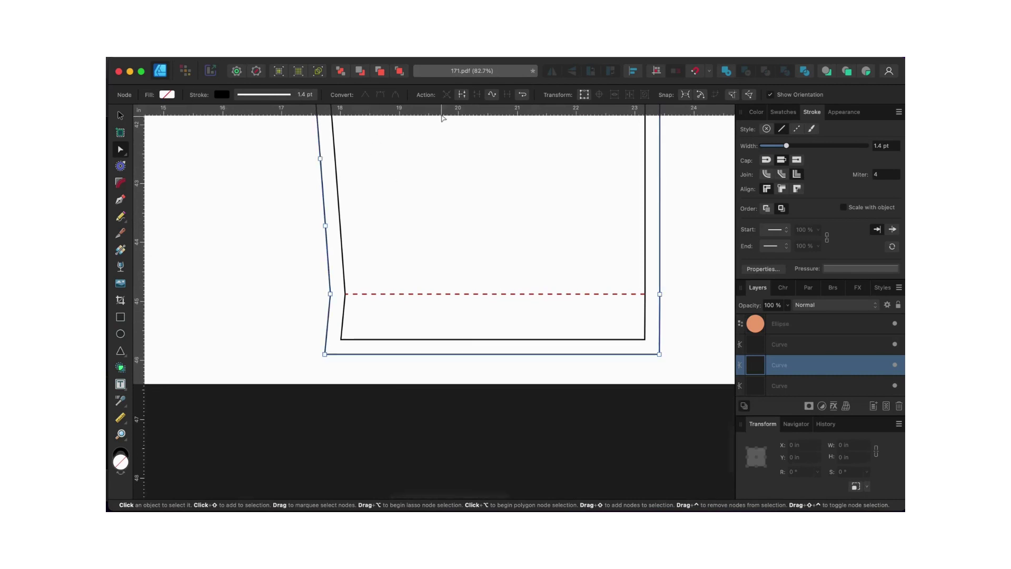
pyautogui.click(120, 167)
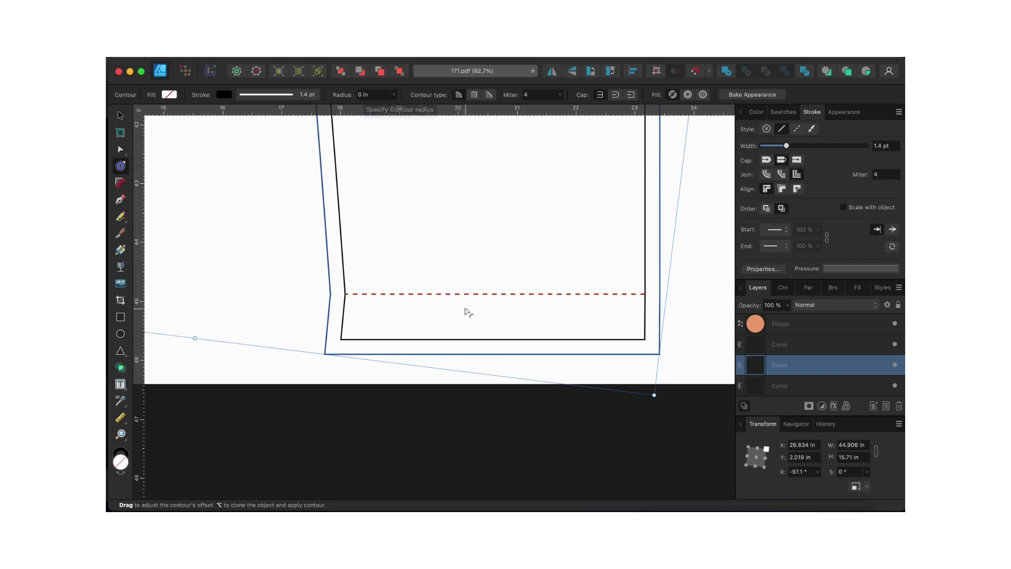
pyautogui.click(120, 116)
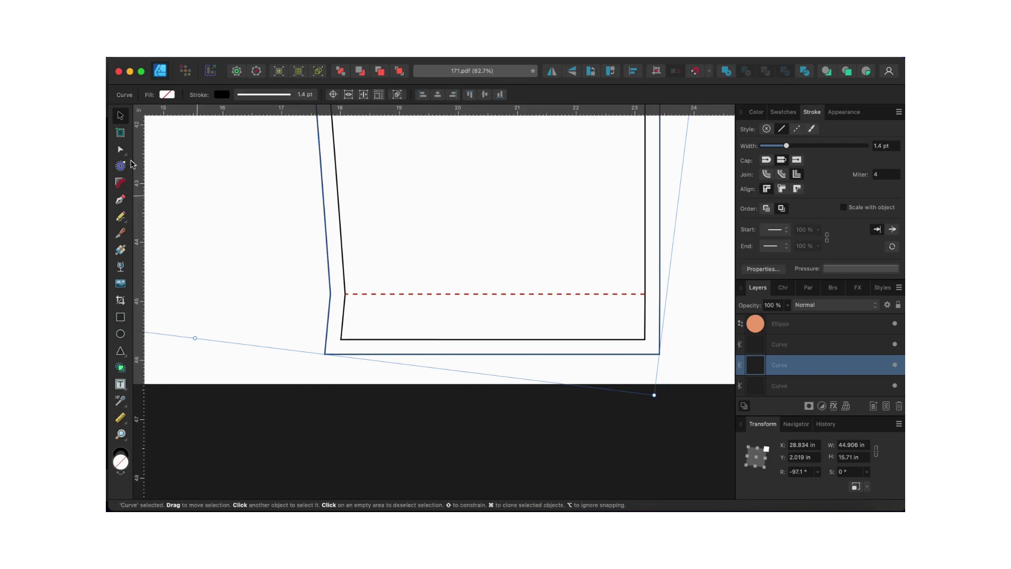
pyautogui.click(120, 149)
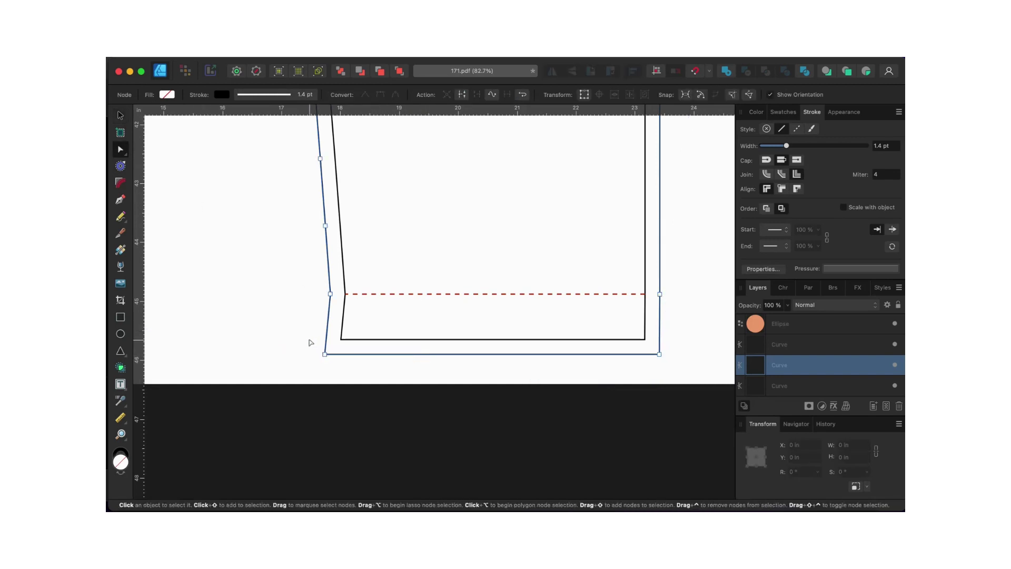
# Nudge the seam allowance's two bottom hem nodes up together onto the original hem edge, at Y 45.643 in
pyautogui.moveTo(309, 341); pyautogui.dragTo(690, 368)
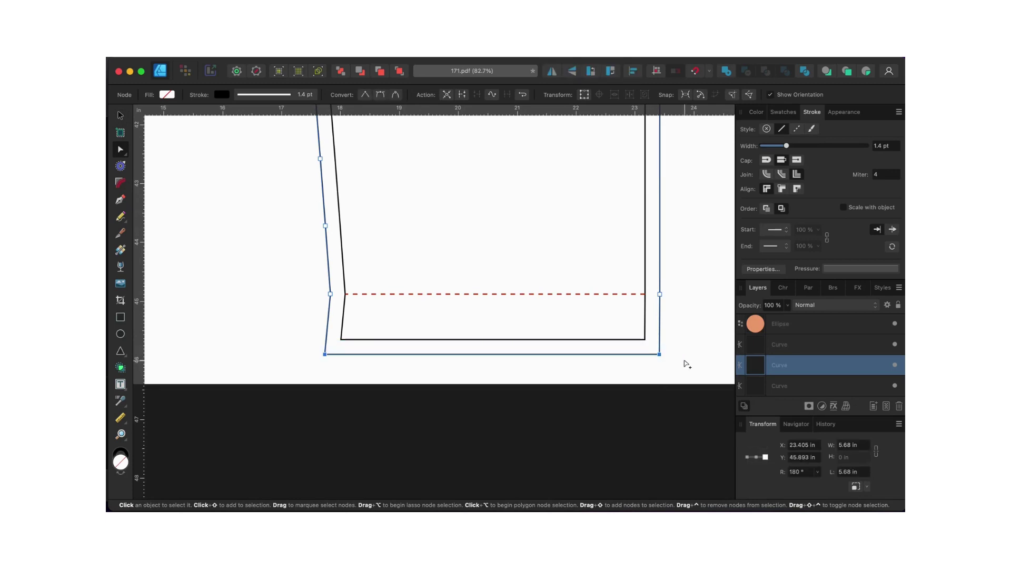
pyautogui.press('Up')
pyautogui.press('Up')
pyautogui.press('Up')
pyautogui.press('Up')
pyautogui.press('Up')
pyautogui.press('Up')
pyautogui.press('Up')
pyautogui.press('Up')
pyautogui.press('Up')
pyautogui.press('Up')
pyautogui.press('Up')
pyautogui.press('Up')
pyautogui.press('Up')
pyautogui.press('Up')
pyautogui.press('Up')
pyautogui.press('Up')
pyautogui.press('Up')
pyautogui.press('Up')
pyautogui.press('Up')
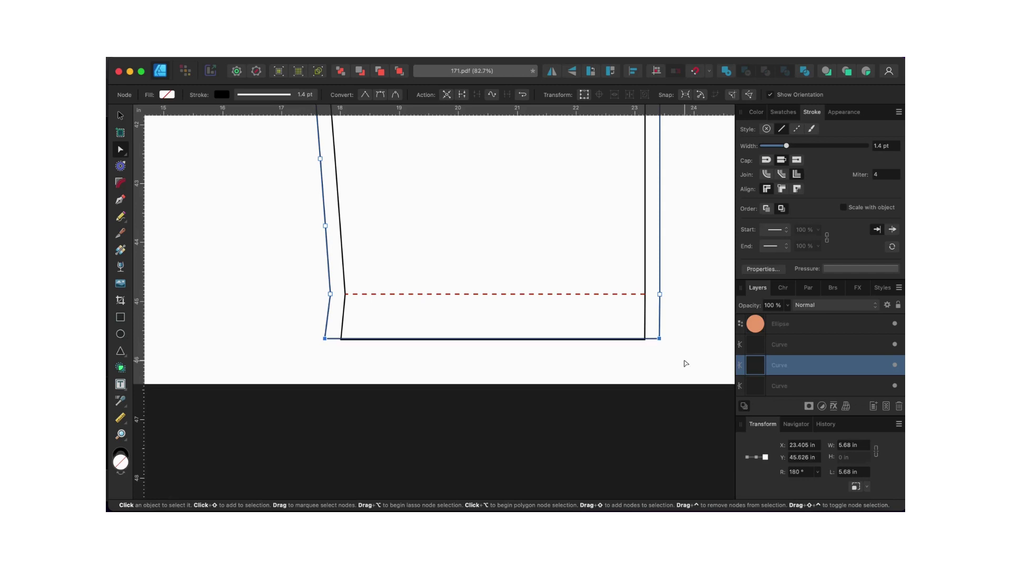
pyautogui.press('Down')
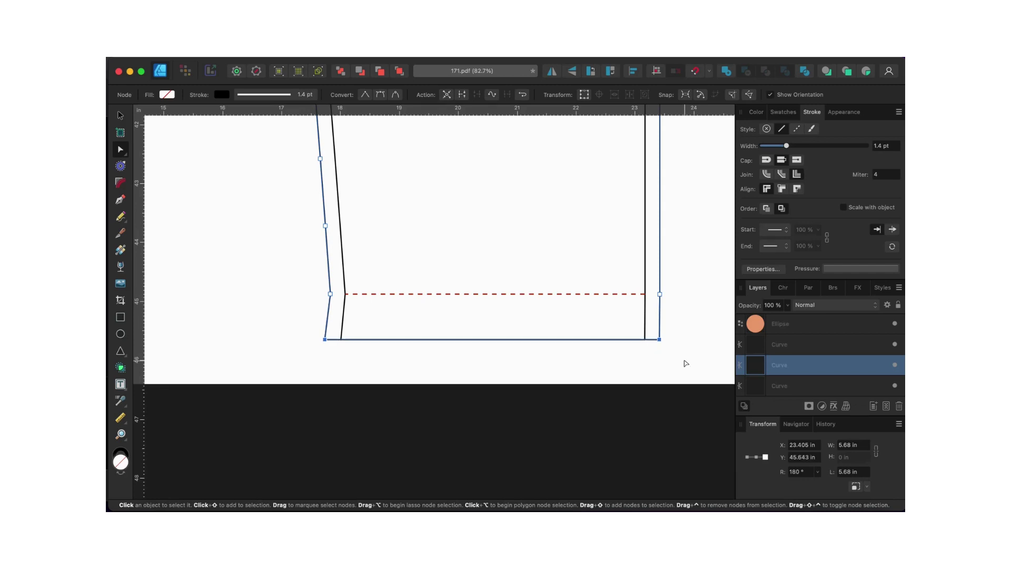
# Deselect the seam allowance curve and review the whole leggings pattern piece on the page
pyautogui.scroll(-5, 690, 361)
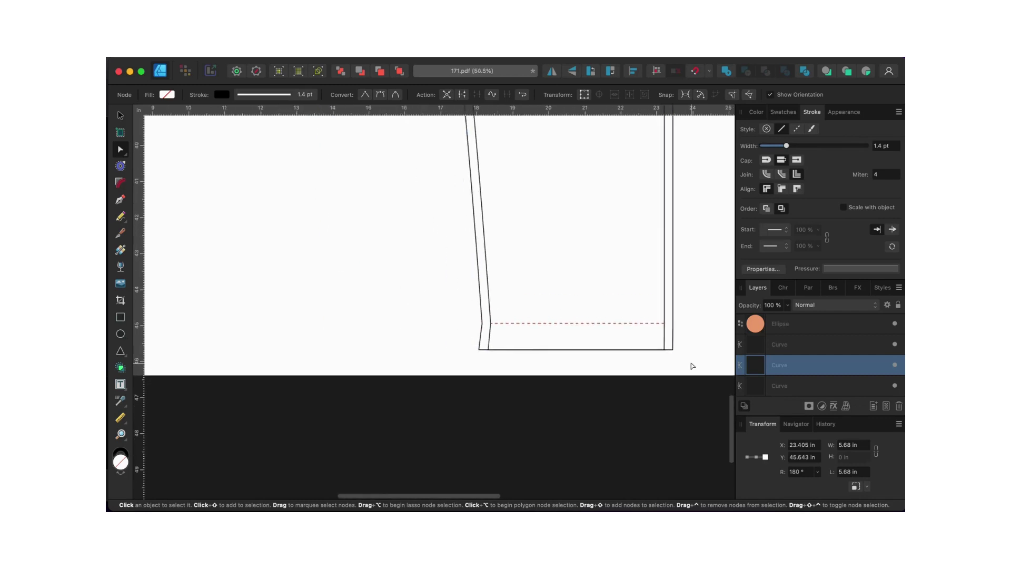
pyautogui.scroll(-5, 670, 351)
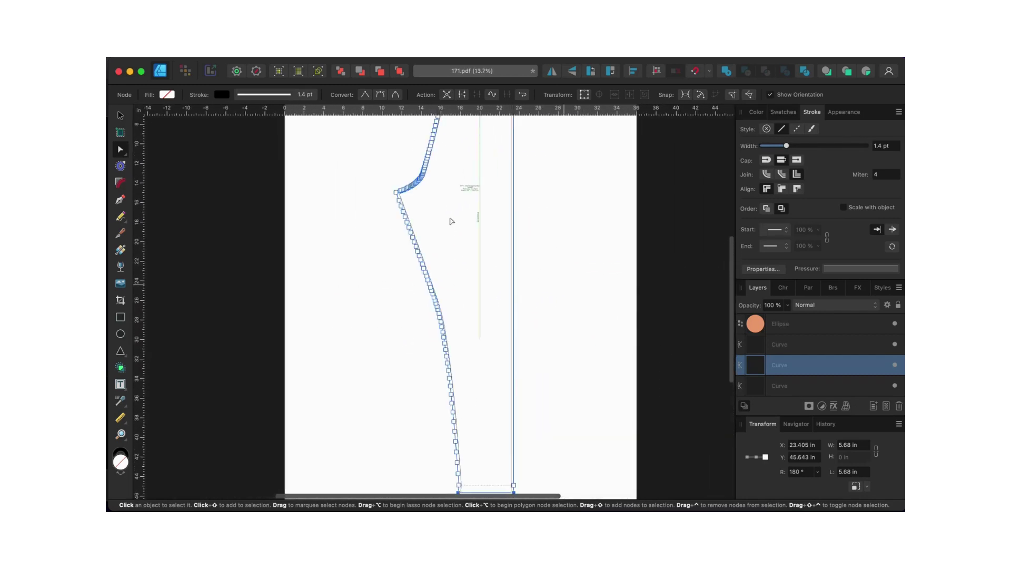
pyautogui.press('v')
pyautogui.click(586, 219)
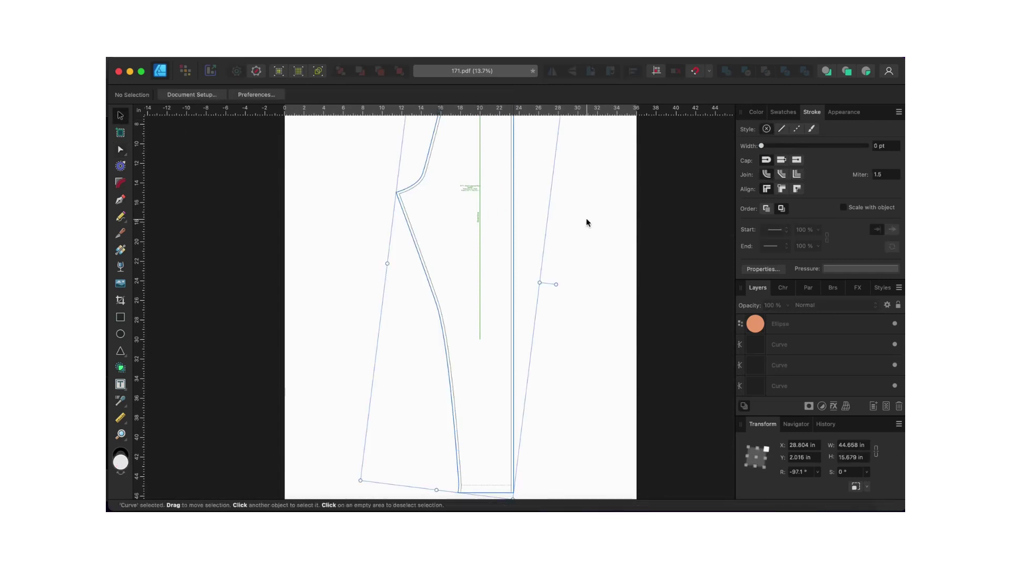
pyautogui.scroll(-3, 586, 219)
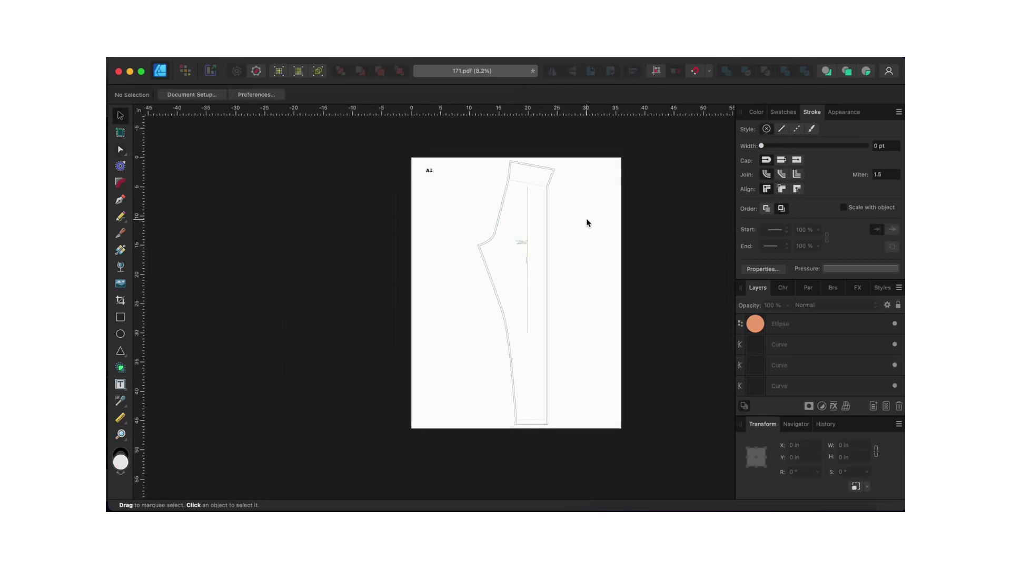